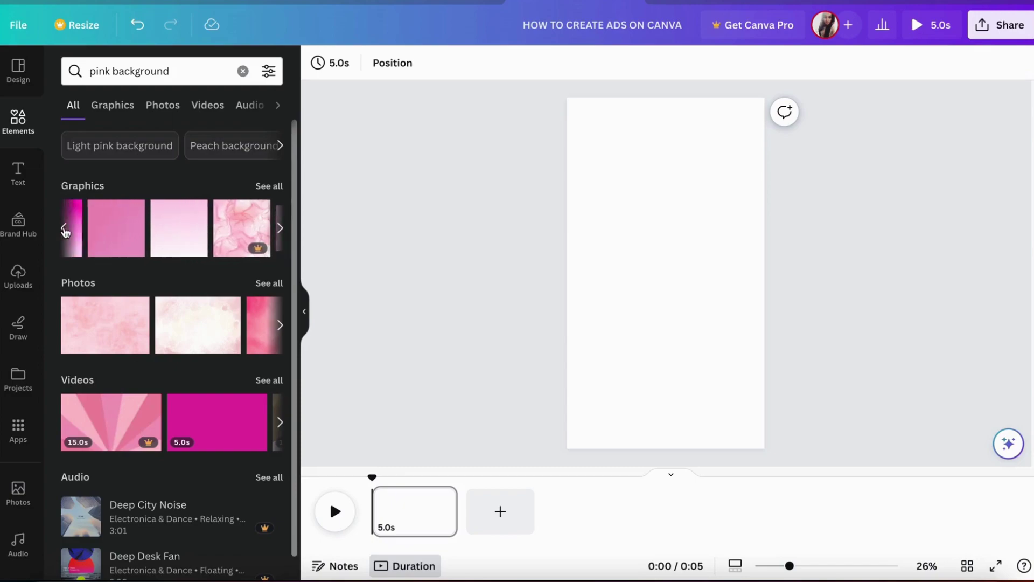
Step: Add the pink watercolour graphic, rotate it to vertical and stretch it to cover the whole page
left_click(143, 230)
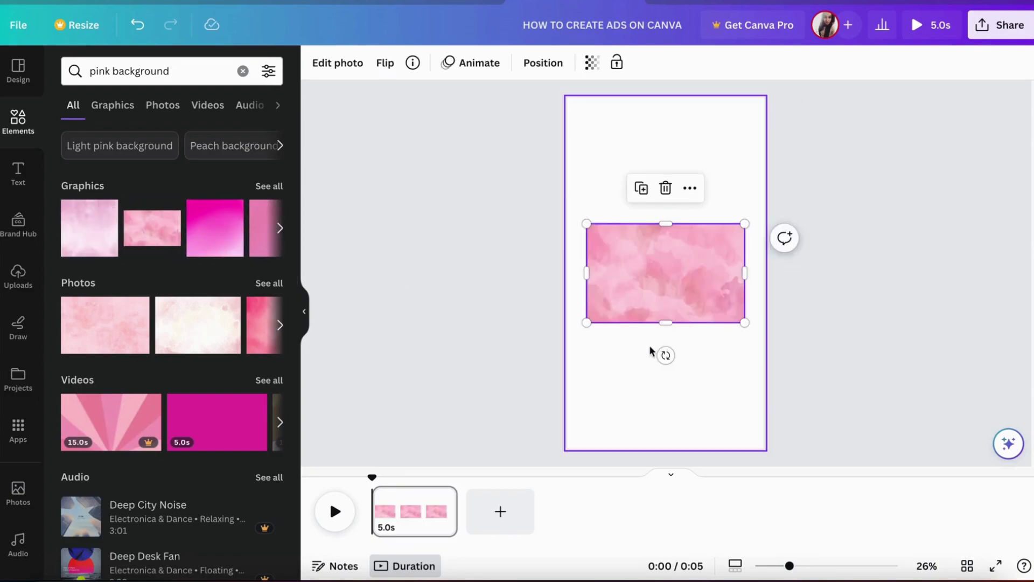
left_click_drag(666, 355, 613, 268)
left_click_drag(681, 277, 683, 187)
left_click_drag(666, 256, 666, 448)
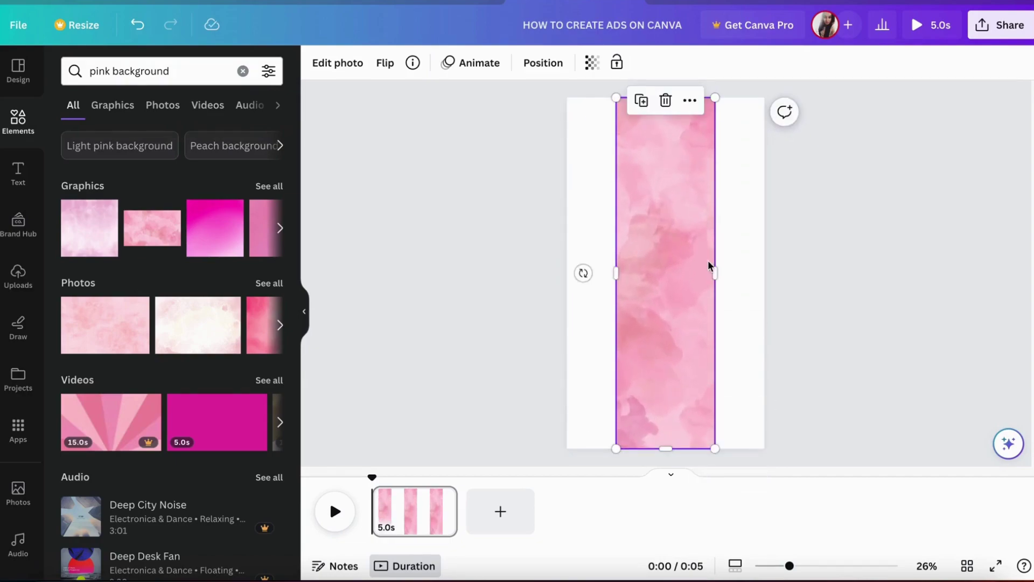
left_click_drag(713, 274, 764, 272)
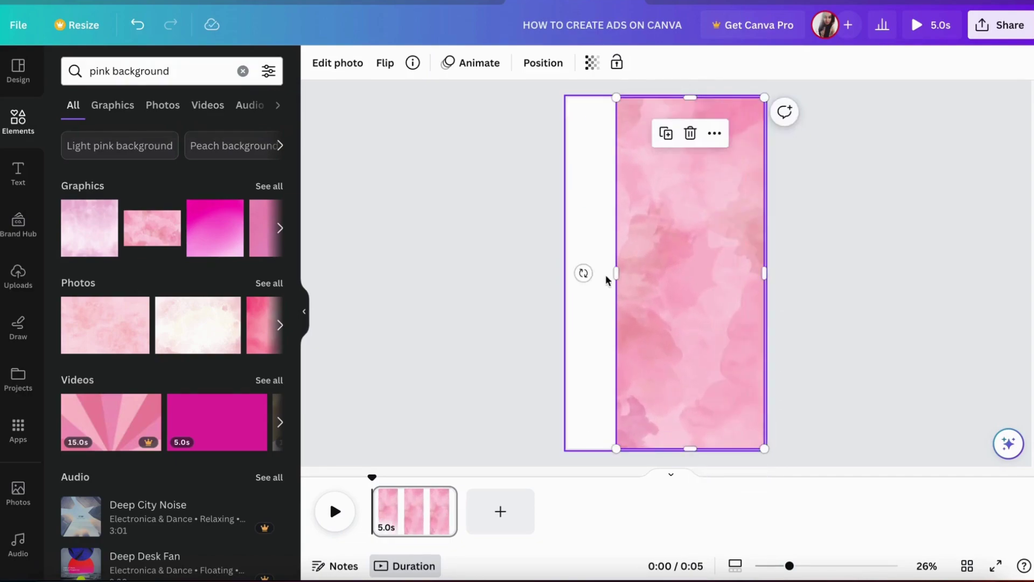
left_click_drag(613, 273, 564, 272)
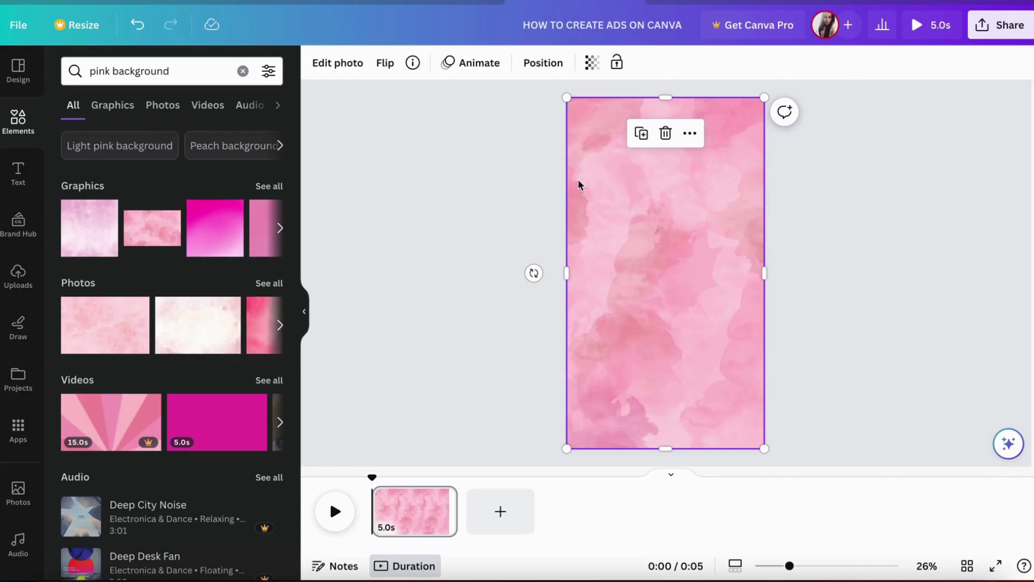
Step: Replace the element search with SHAPES and choose the suggested "abstract shapes" search
left_click(178, 80)
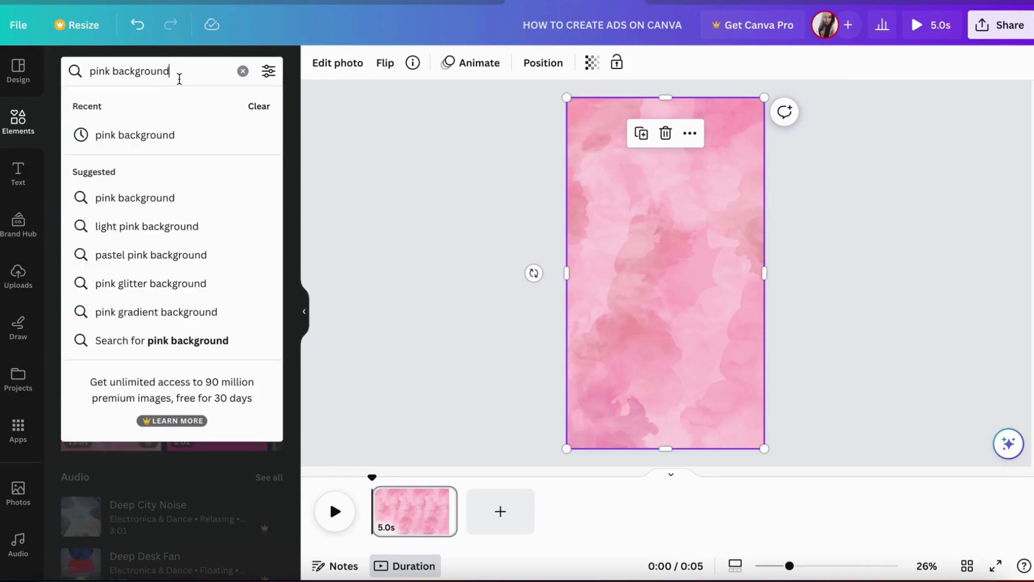
key("BackSpace")
key("BackSpace")
key("BackSpace")
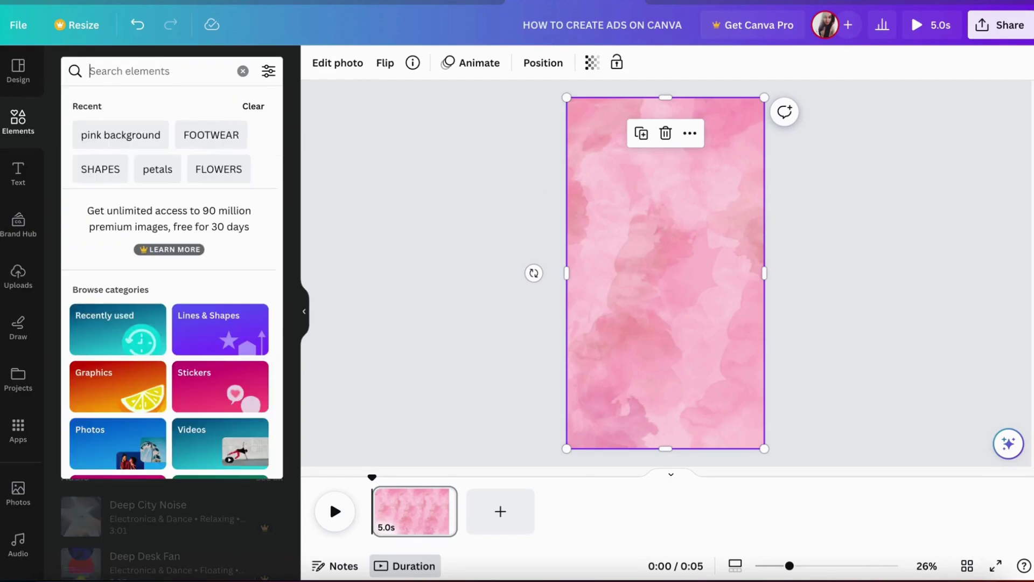
type("SHAPES")
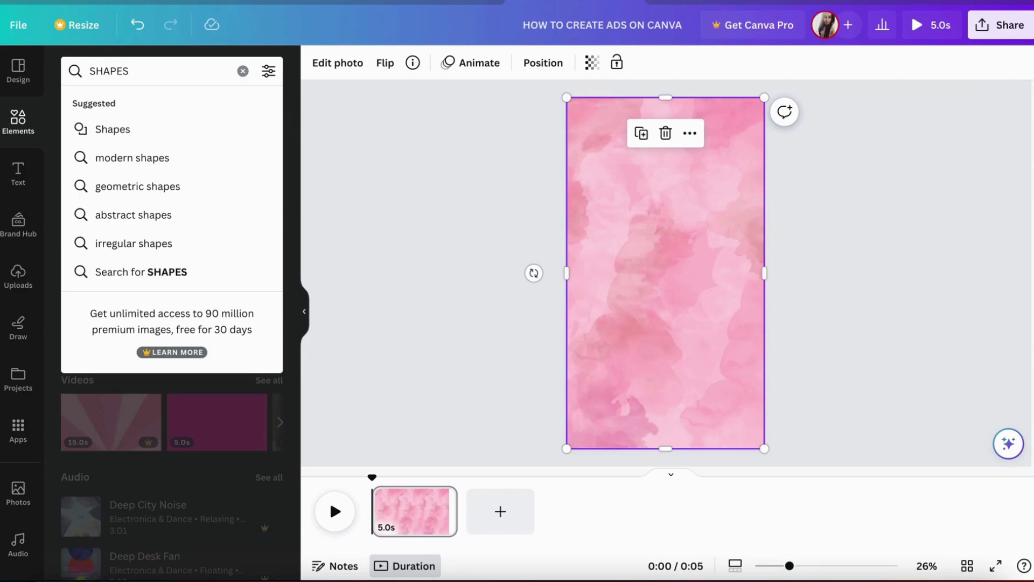
left_click(148, 221)
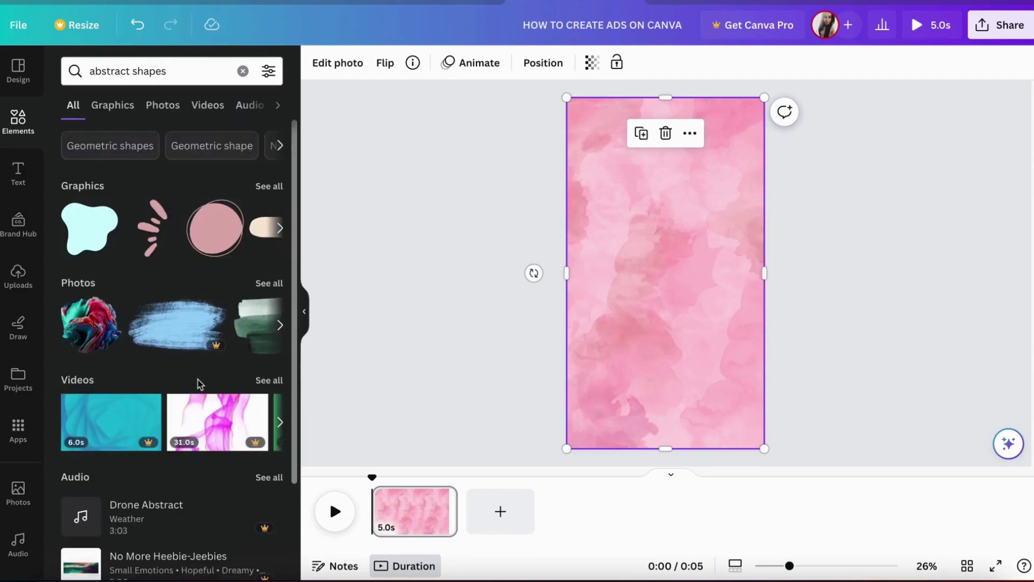
Step: Search the elements for "FADED shapes" instead
double_click(132, 73)
left_click(133, 76)
key("BackSpace")
key("BackSpace")
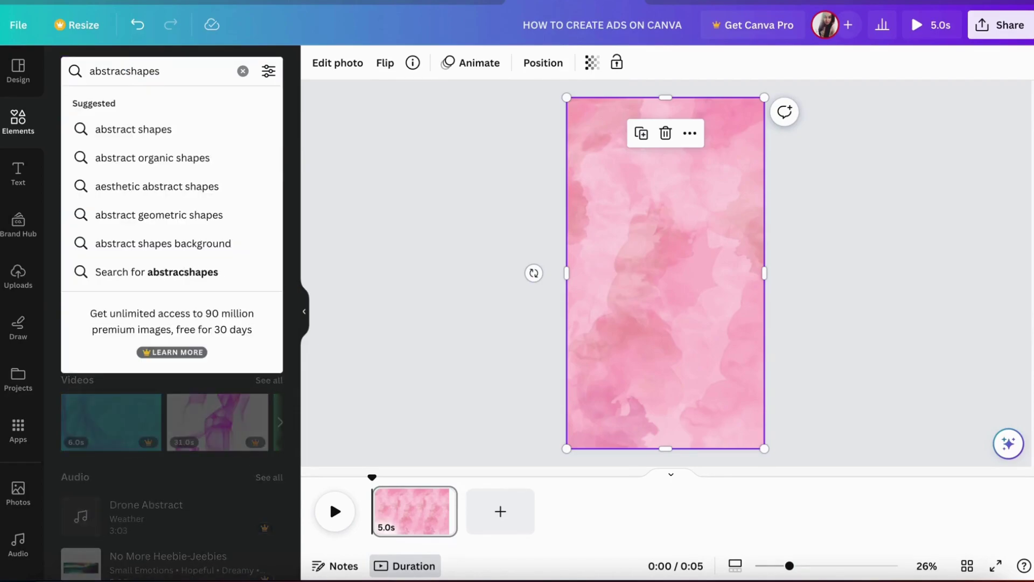
key("BackSpace")
key("BackSpace")
key("BackSpace")
key("BackSpace")
type("F")
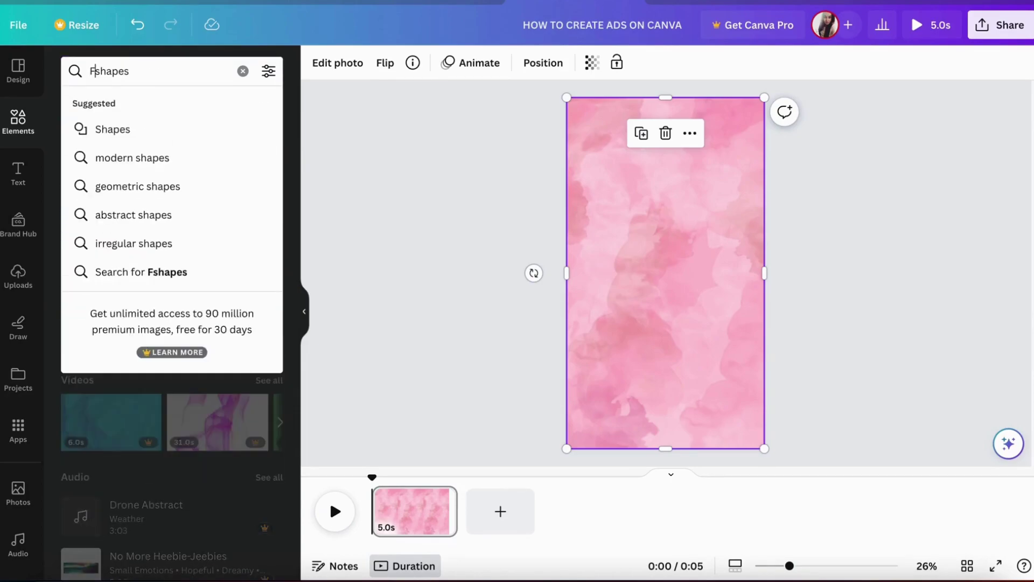
type("ADED")
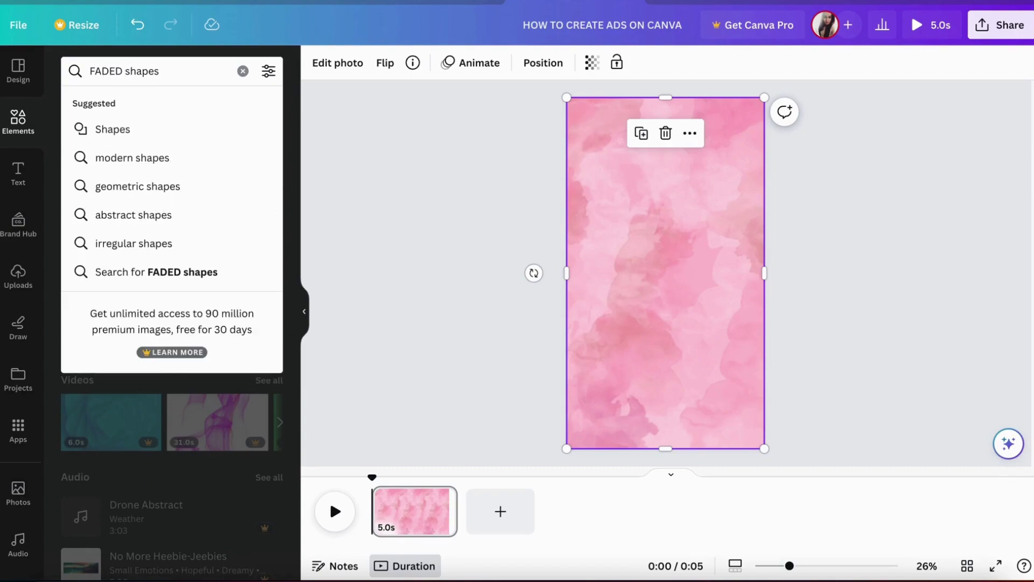
key("Return")
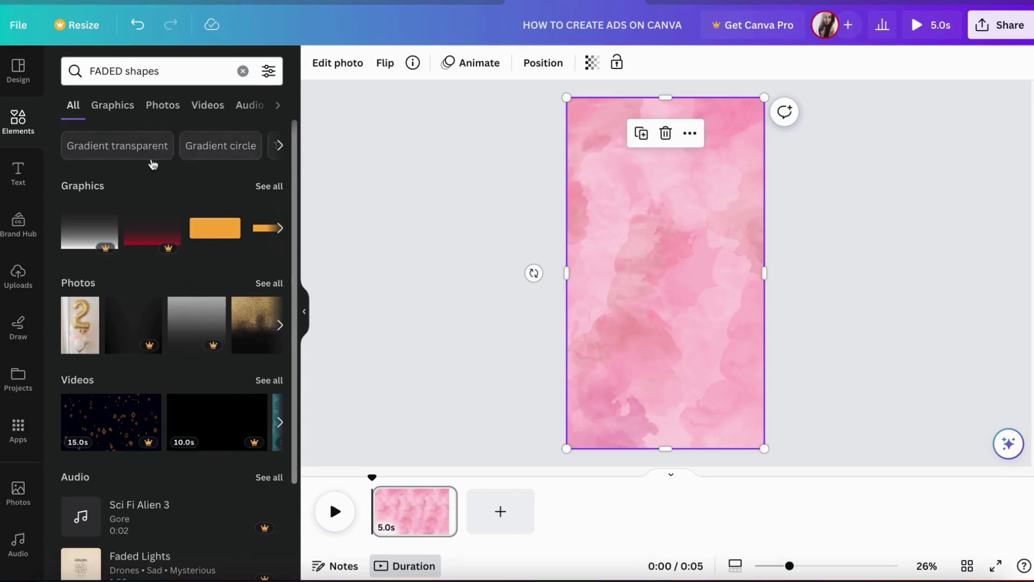
Step: Show the related Gradient circle results and add the free blurred grey circle graphic to the page
left_click(225, 153)
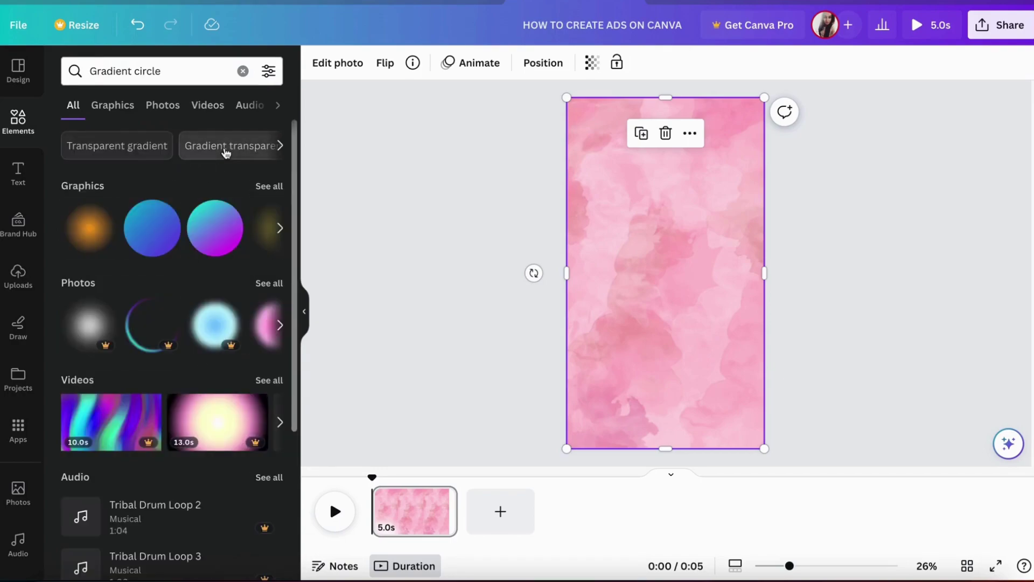
left_click(281, 232)
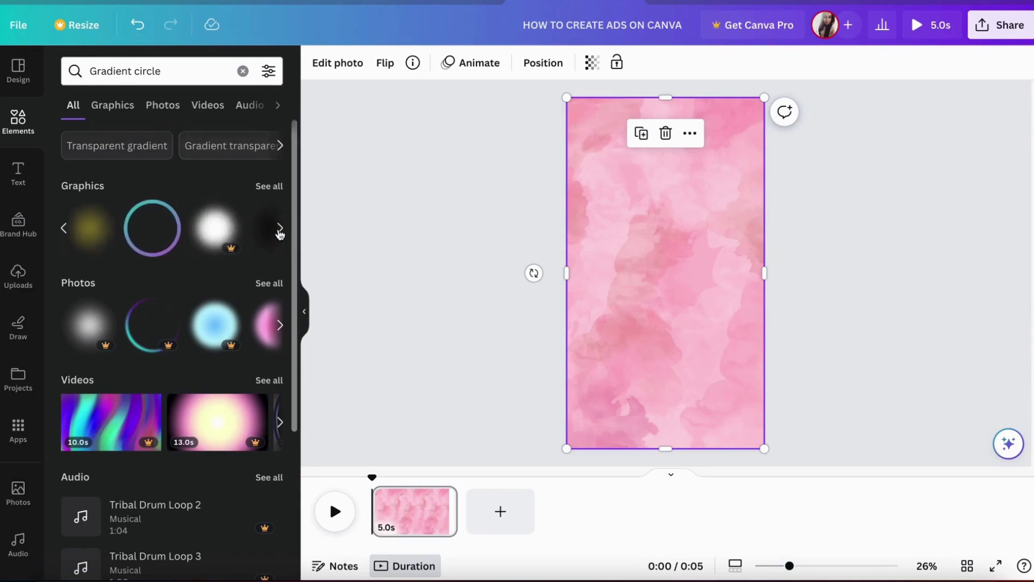
left_click(280, 232)
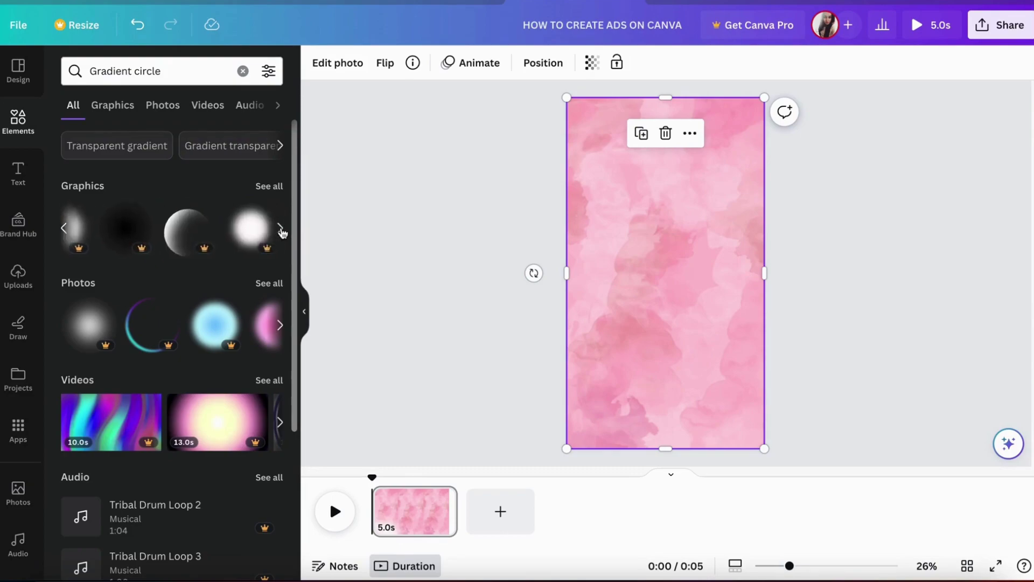
left_click(279, 229)
left_click(281, 228)
left_click(254, 229)
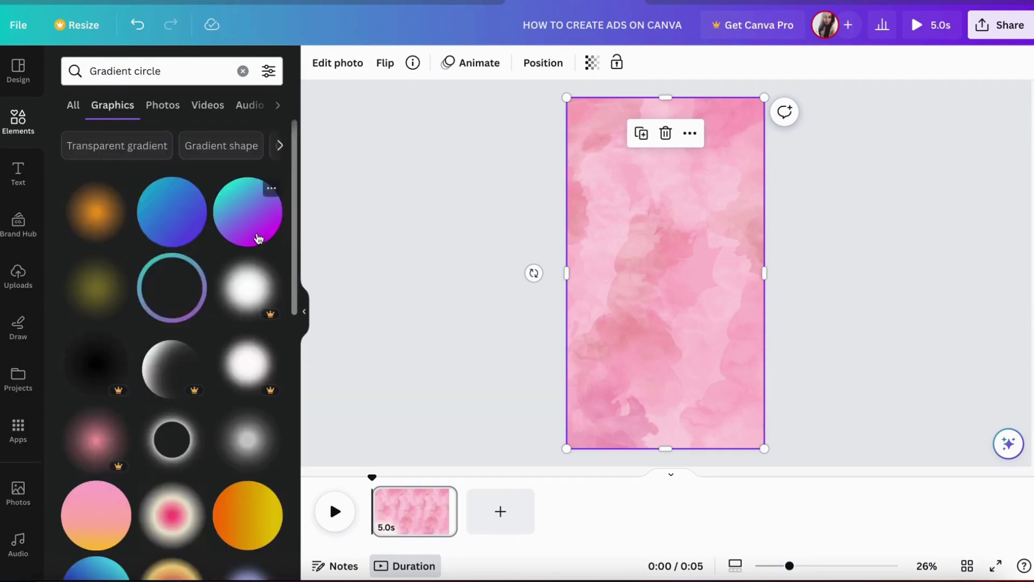
scroll(196, 306, "down", 2)
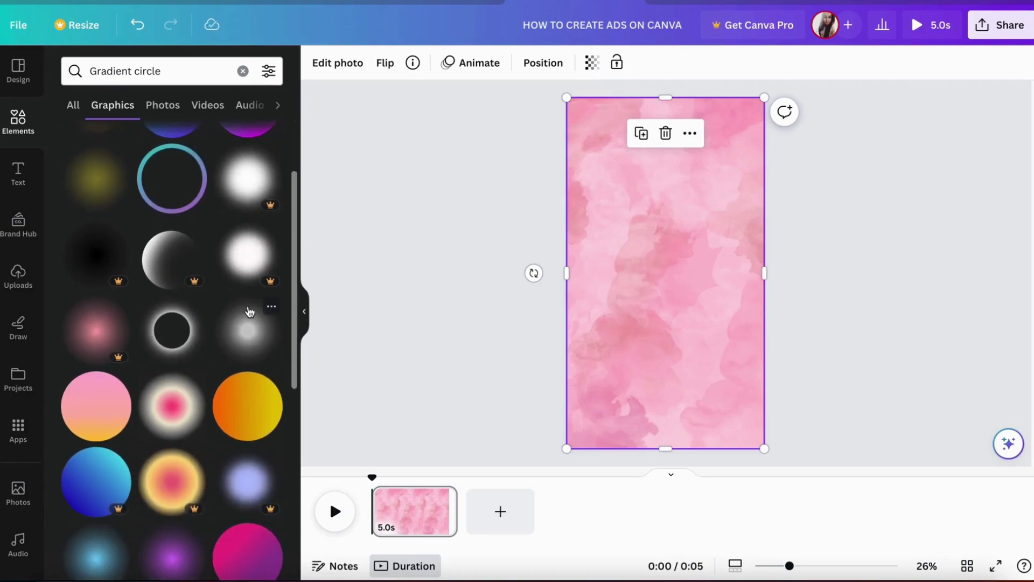
left_click(256, 340)
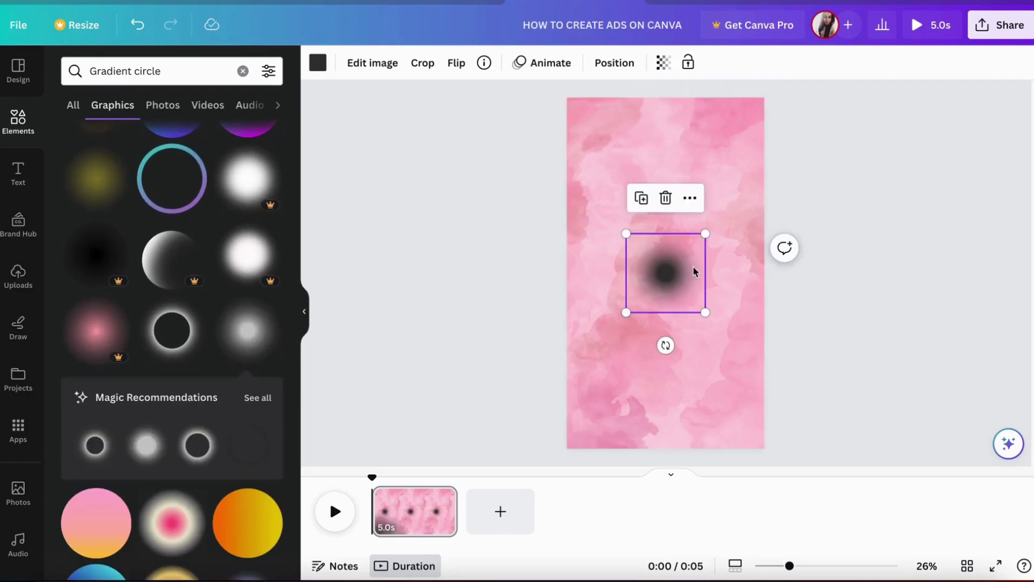
Step: Recolour the gradient circle white and enlarge it to about 1390 px, extending past both sides of the page
left_click(317, 63)
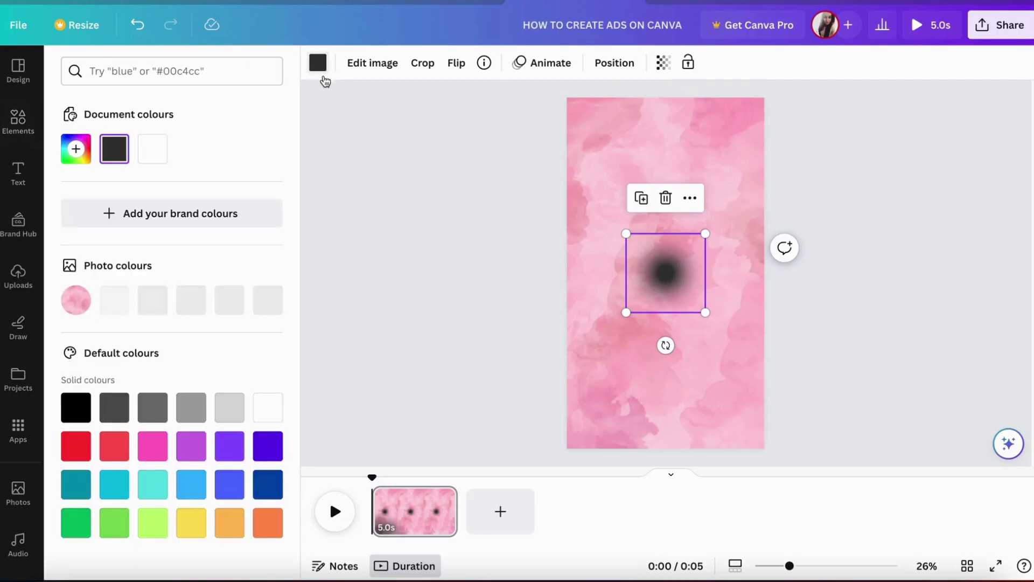
left_click(199, 419)
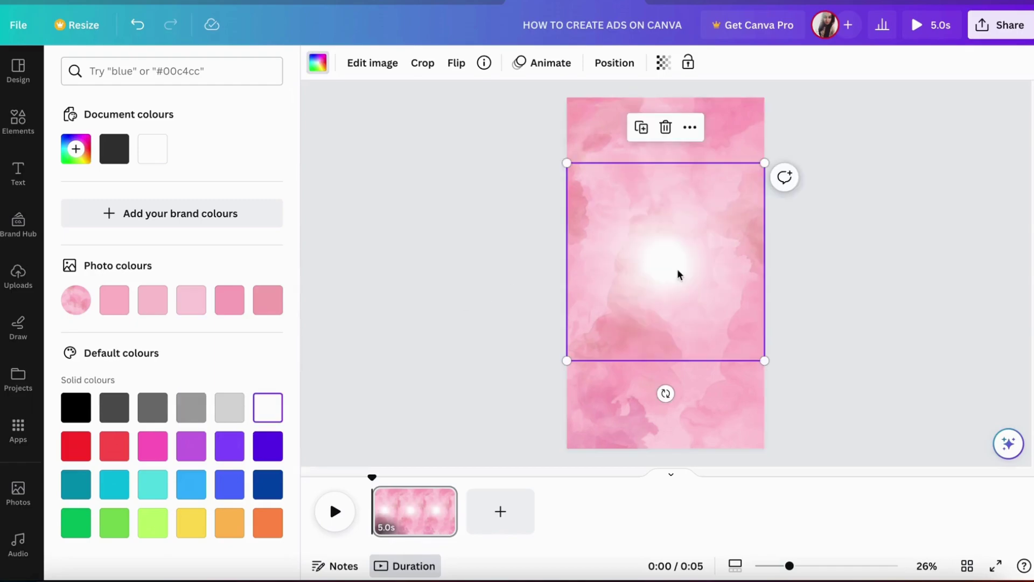
left_click_drag(764, 163, 788, 139)
left_click_drag(567, 360, 534, 394)
left_click(787, 143)
left_click(787, 146)
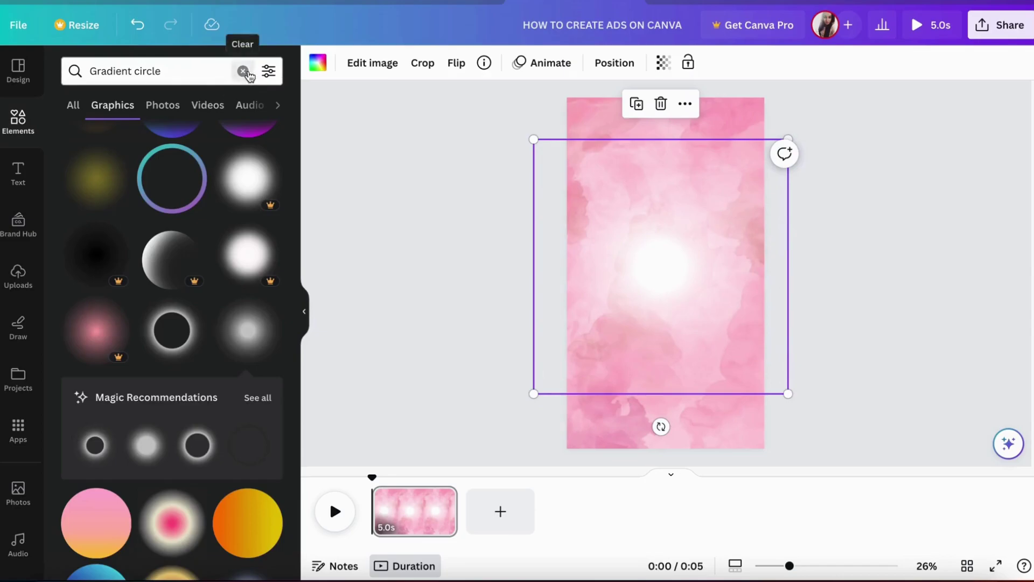
Step: Align the white gradient circle to the middle and centre of the page
left_click(242, 71)
left_click(685, 105)
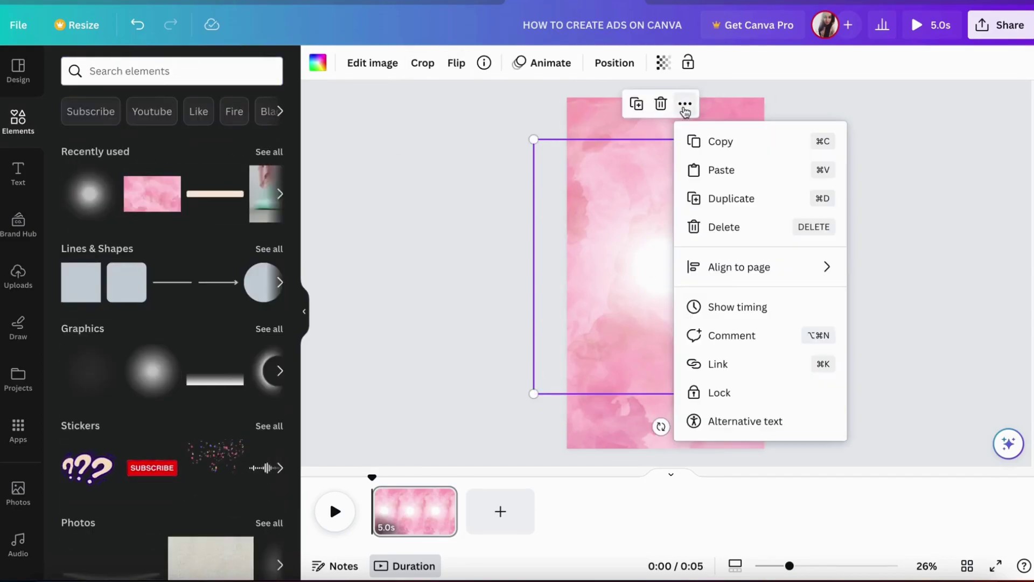
left_click(613, 64)
left_click(103, 221)
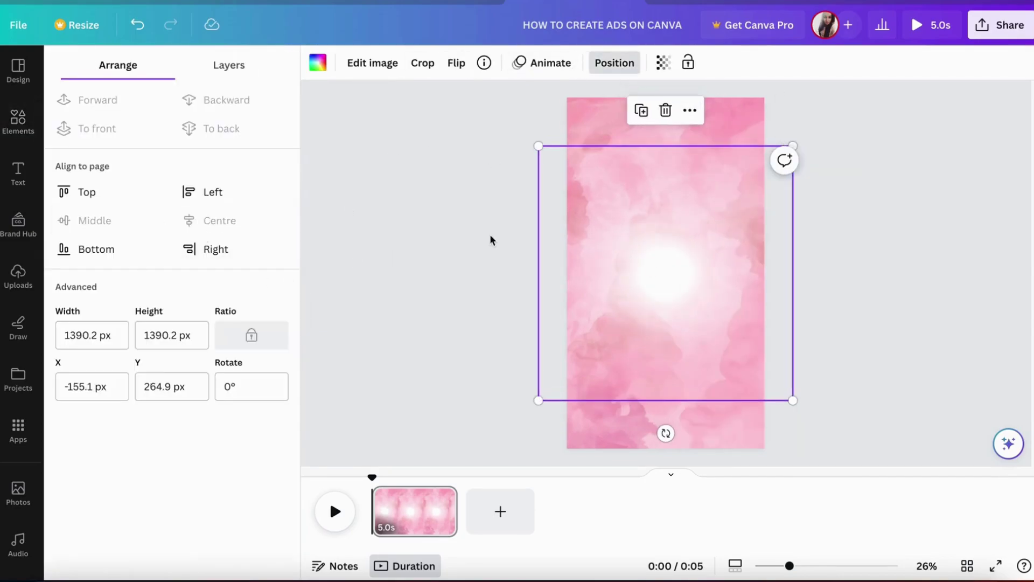
Step: Upload the reddish-brown sandals photo from the Downloads folder and place it on the page
left_click(18, 276)
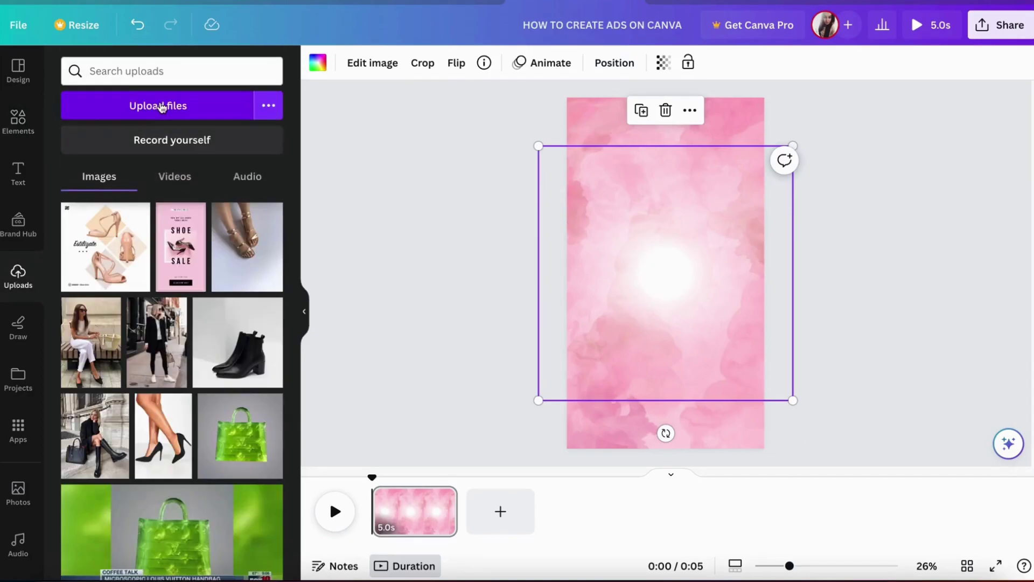
left_click(160, 117)
double_click(457, 209)
left_click(3, 114)
left_click(18, 276)
left_click(94, 248)
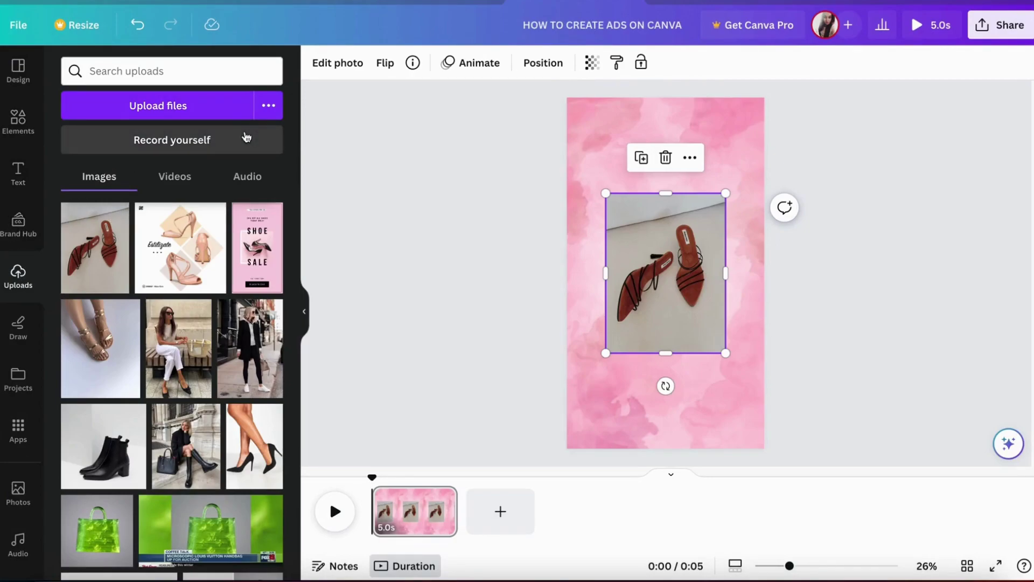
Step: Shrink the sandals photo and set its transparency to 76 before deleting it from the page
left_click_drag(725, 193, 693, 211)
left_click(592, 63)
mouse_move(547, 118)
left_mouse_down()
mouse_move(517, 120)
mouse_move(560, 121)
left_mouse_up()
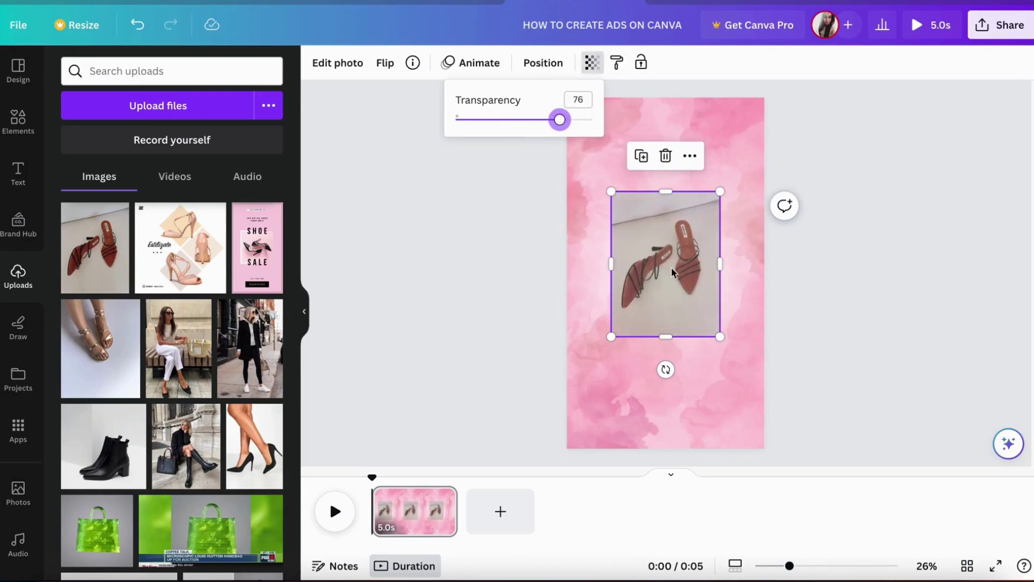
left_click(636, 232)
left_click(665, 156)
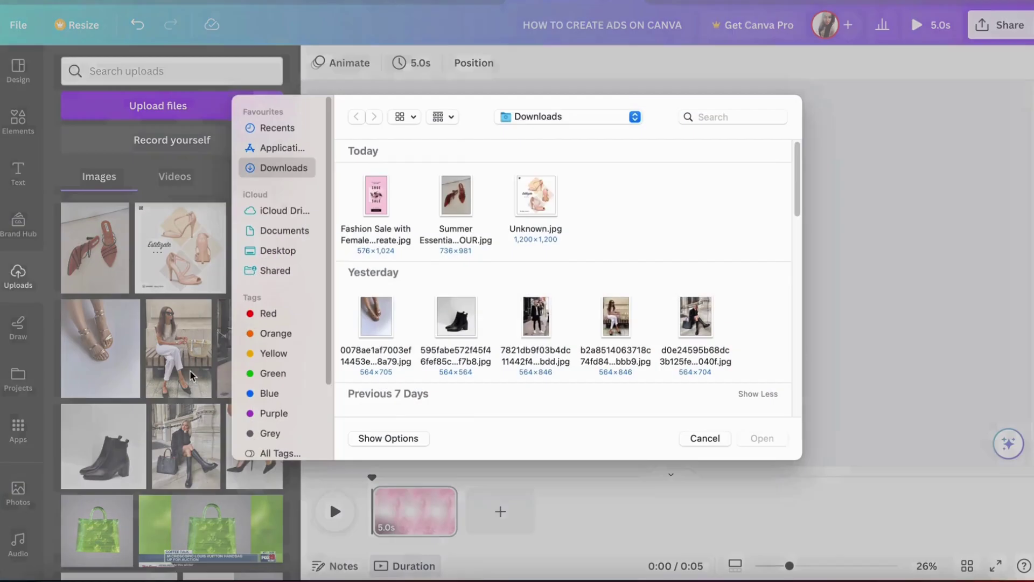
Step: Upload the black ankle boots photo from Downloads and place it, slightly reduced, over the white glow
scroll(467, 331, "down", 2)
scroll(464, 330, "down", 1)
left_click(462, 301)
left_click(761, 438)
left_click(121, 261)
left_click_drag(722, 216, 712, 227)
left_click_drag(685, 243, 686, 229)
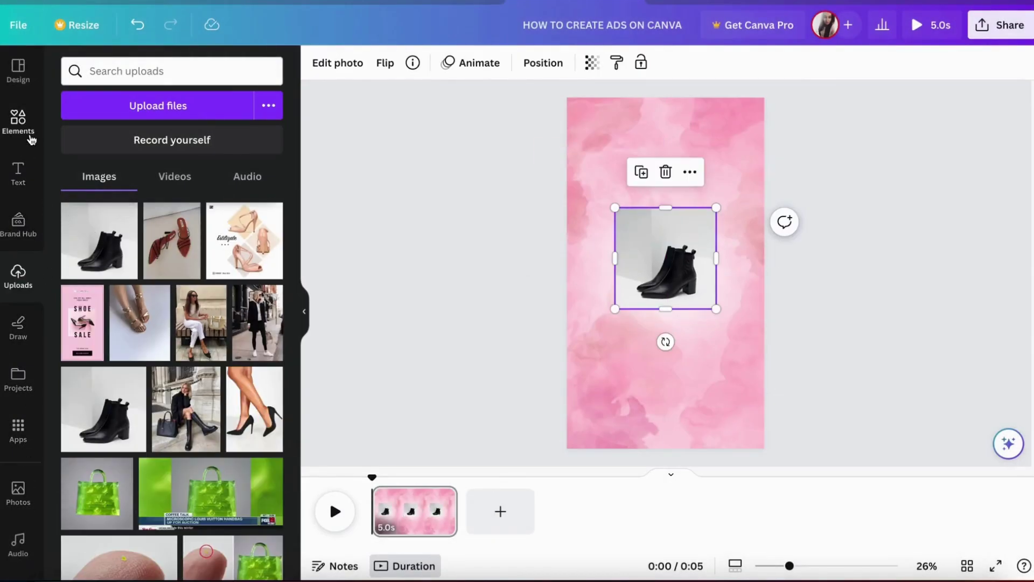
Step: Browse the full set of photo filters and apply the warm Capri filter to the boots photo
left_click(31, 140)
left_click(338, 63)
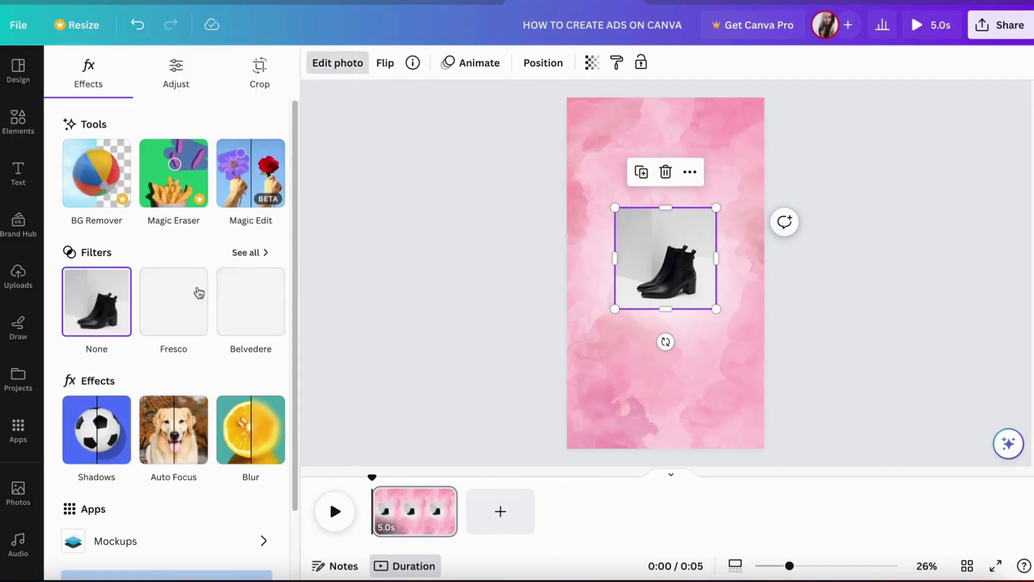
left_click(266, 430)
scroll(203, 297, "down", 2)
left_click(255, 260)
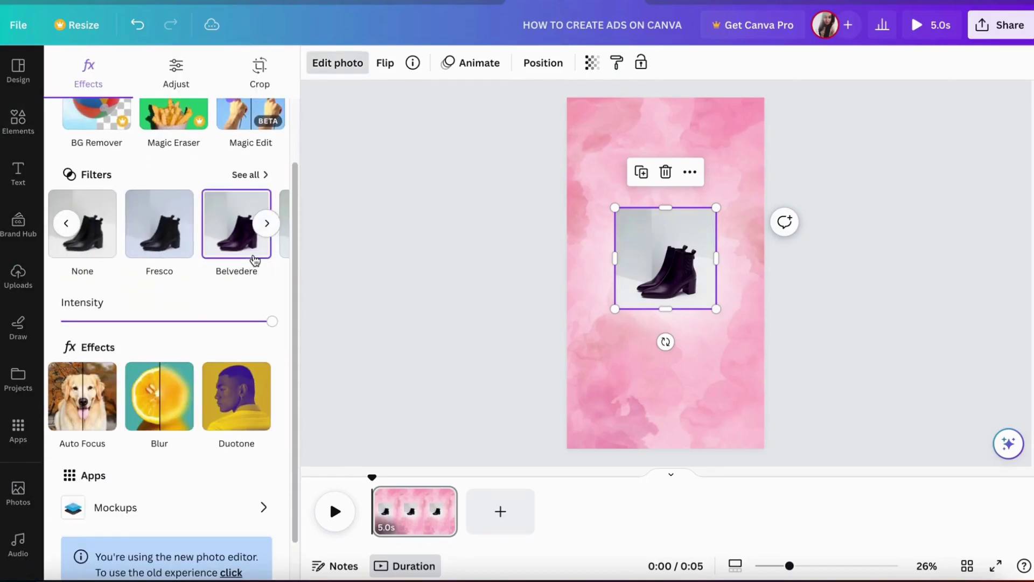
left_click(246, 175)
scroll(169, 347, "down", 10)
scroll(156, 202, "up", 8)
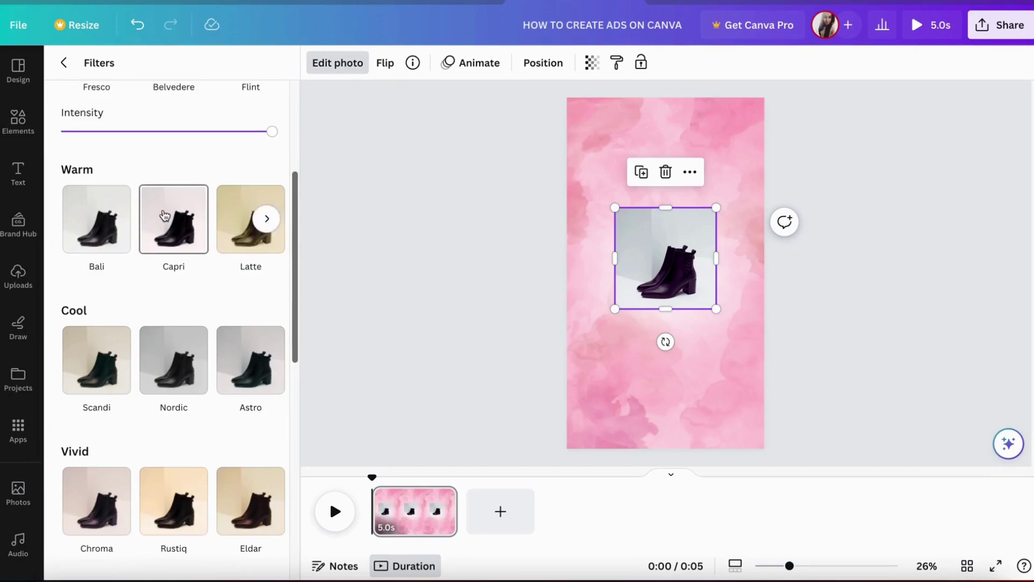
left_click(155, 202)
Step: Trim the boots photo's edges so the frame fits closely around the boots, and deselect it
left_click_drag(665, 309, 665, 316)
left_click_drag(665, 207, 665, 243)
left_click_drag(615, 279, 630, 279)
left_click_drag(715, 279, 677, 295)
left_click(599, 318)
left_click(17, 184)
left_click(318, 62)
scroll(78, 321, "down", 2)
left_click(18, 328)
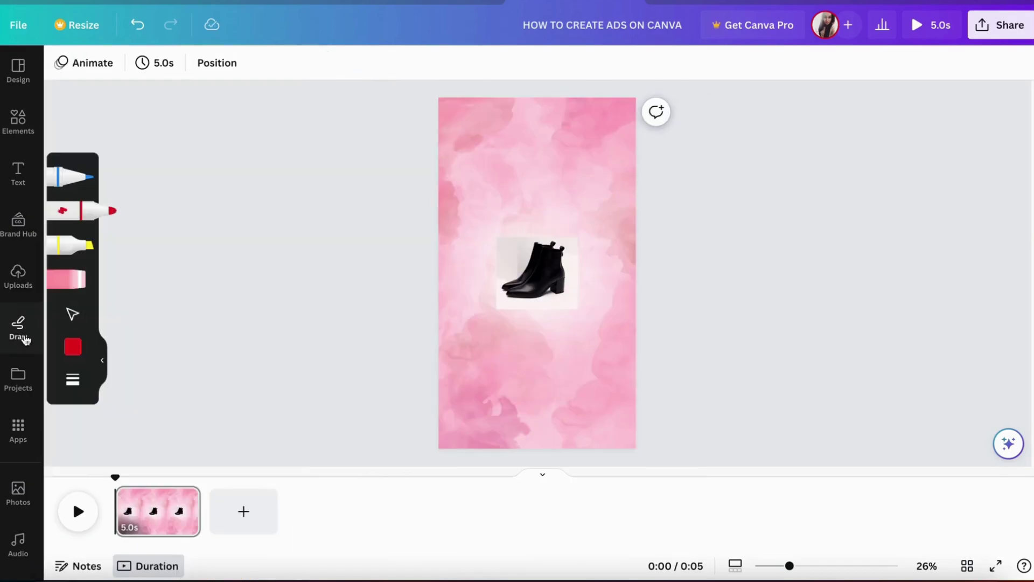
left_click(19, 123)
left_click(18, 72)
left_click(17, 278)
left_click(17, 327)
left_click(89, 283)
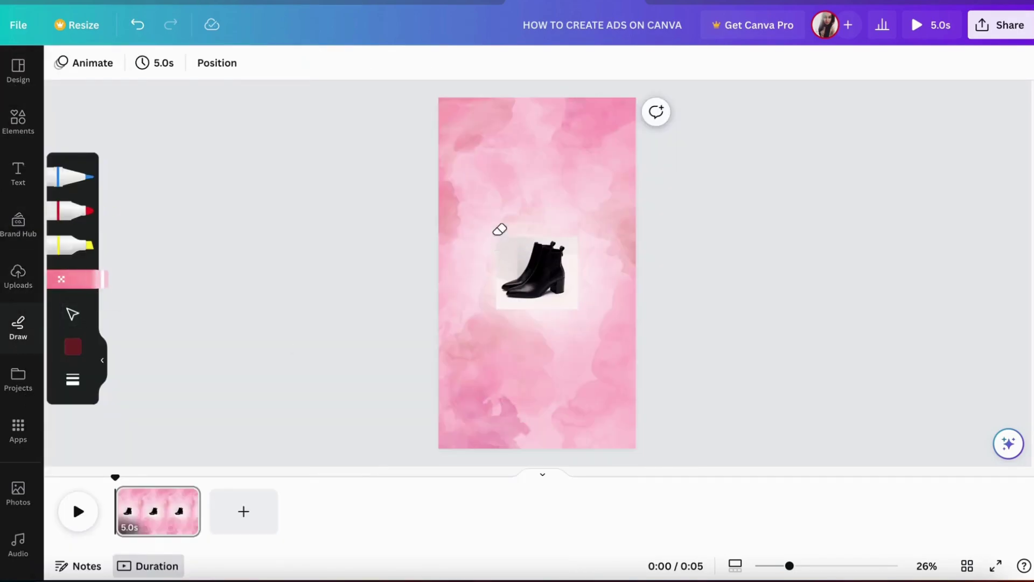
Step: Undo the boots photo's last move and return from the drawing tools to the elements library
left_click(138, 24)
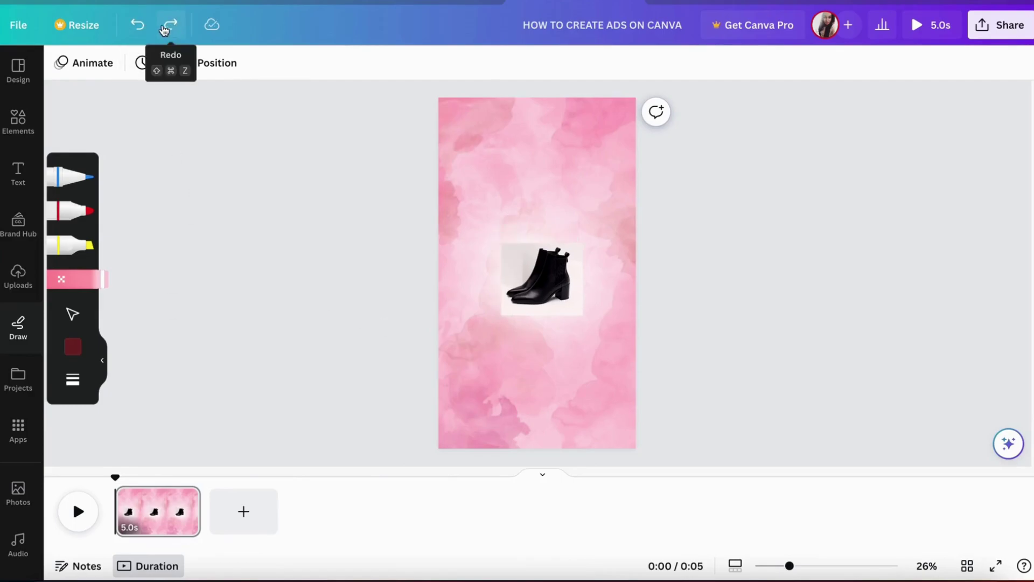
left_click(107, 365)
left_click(19, 121)
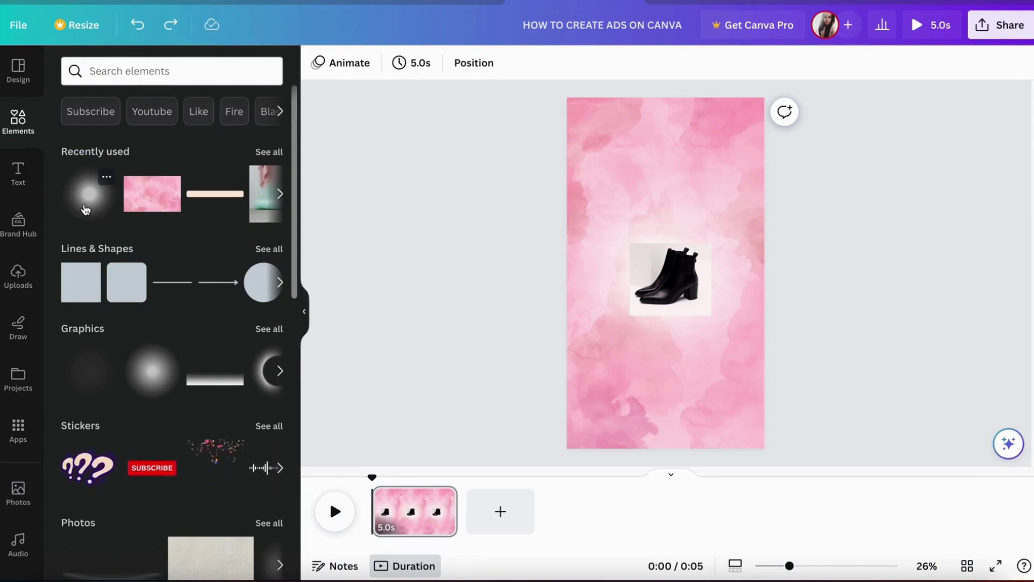
Step: Move the boots photo to the exact centre of the page
left_click_drag(670, 279, 665, 273)
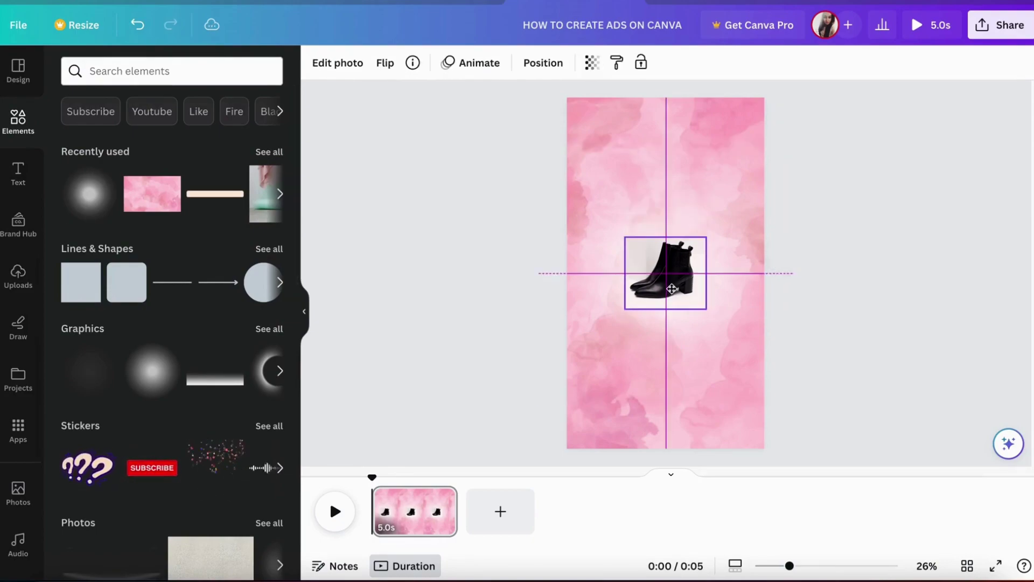
left_click(593, 307)
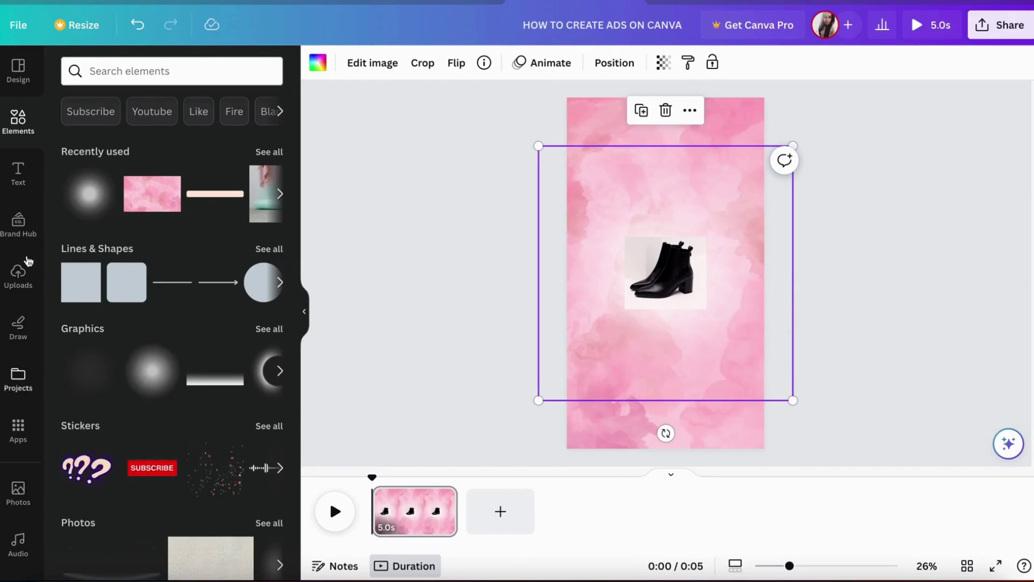
Step: Search the element graphics for straight shapes and add the abstract terracotta and brown circles graphic with the line arch
left_click(134, 71)
type("SHAPES")
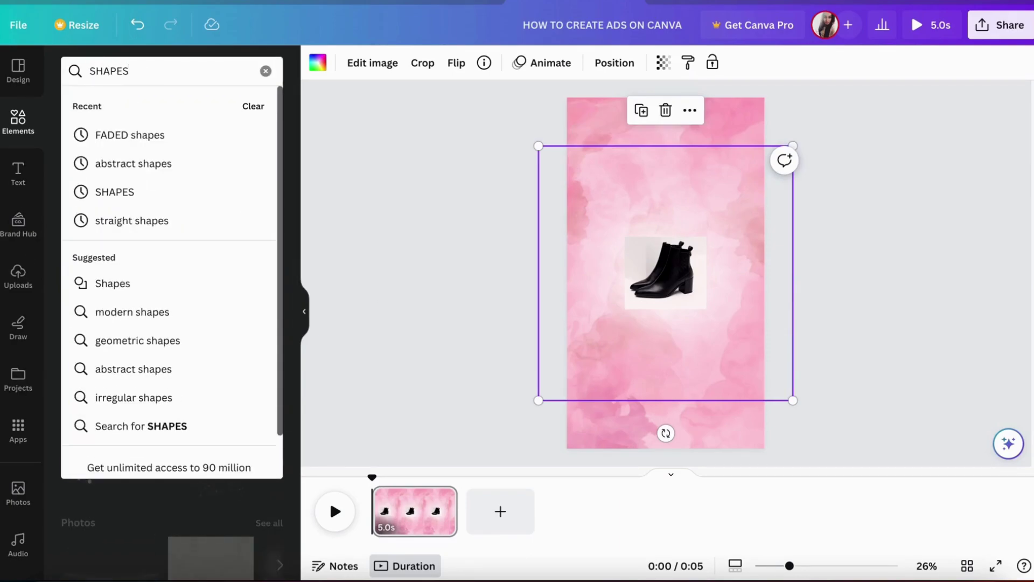
left_click(155, 221)
left_click(112, 105)
scroll(178, 323, "down", 10)
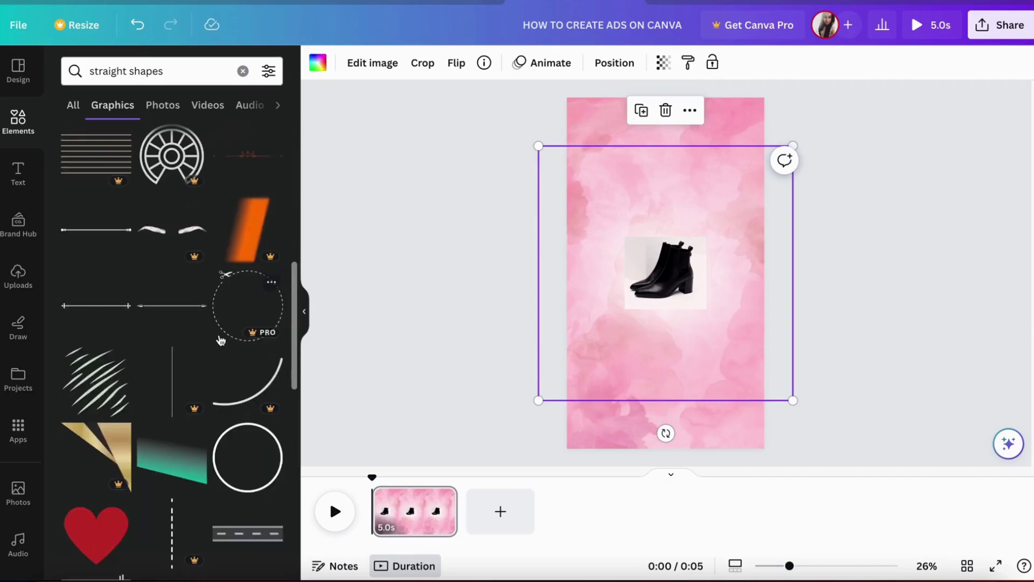
scroll(210, 339, "down", 10)
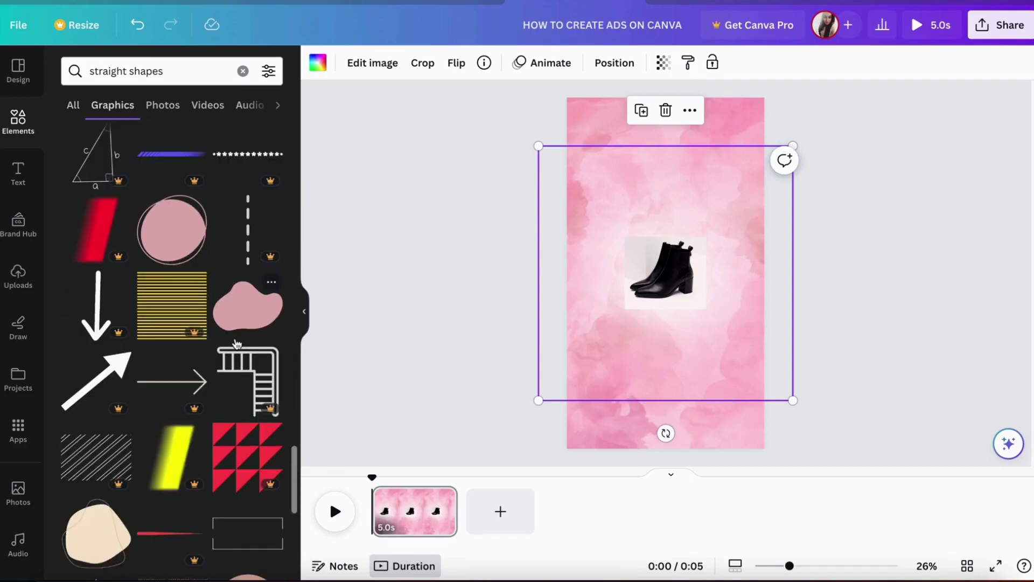
scroll(218, 346, "down", 15)
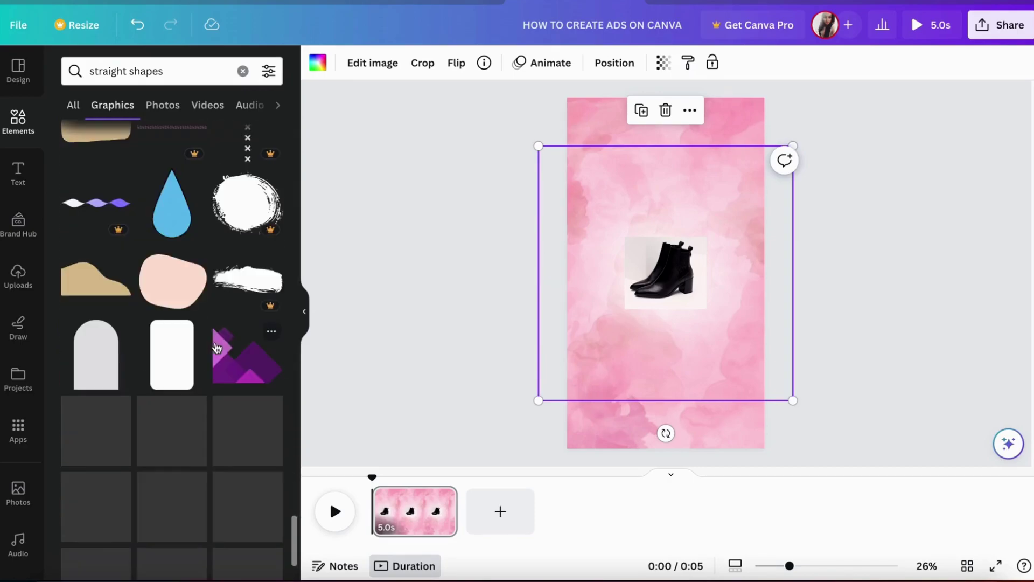
scroll(195, 366, "down", 15)
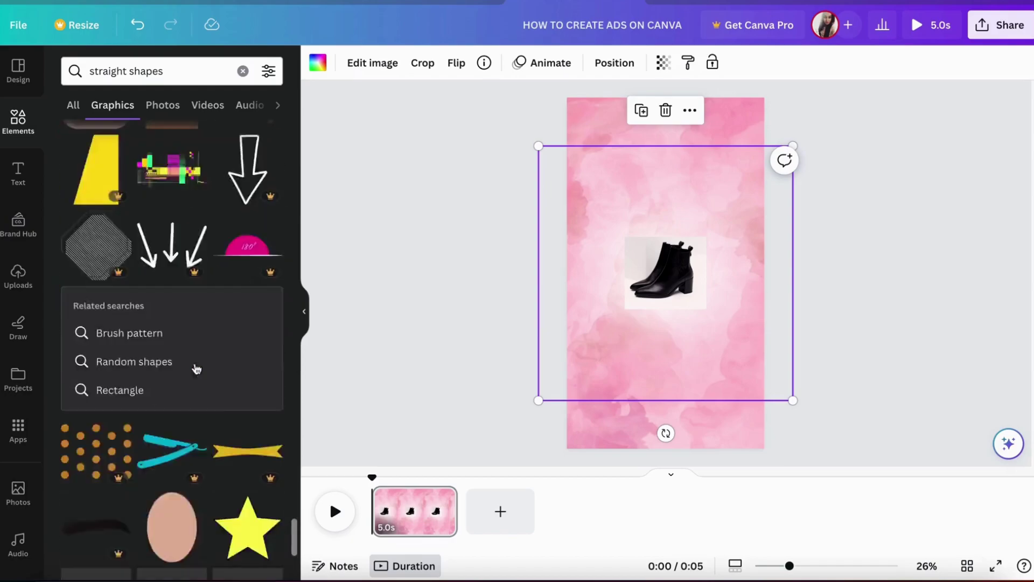
scroll(252, 366, "down", 15)
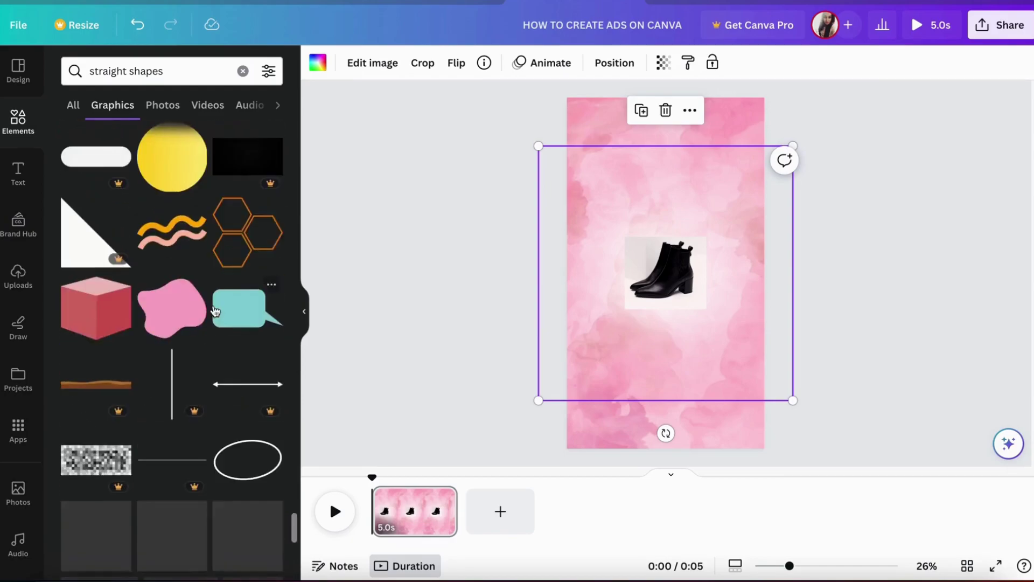
scroll(180, 348, "down", 1)
left_click(181, 334)
Step: Position the abstract circles graphic in the upper part of the page and send it backward one layer behind the boots photo
left_click_drag(665, 273, 625, 196)
left_click_drag(666, 155, 643, 203)
right_click(644, 203)
mouse_move(700, 371)
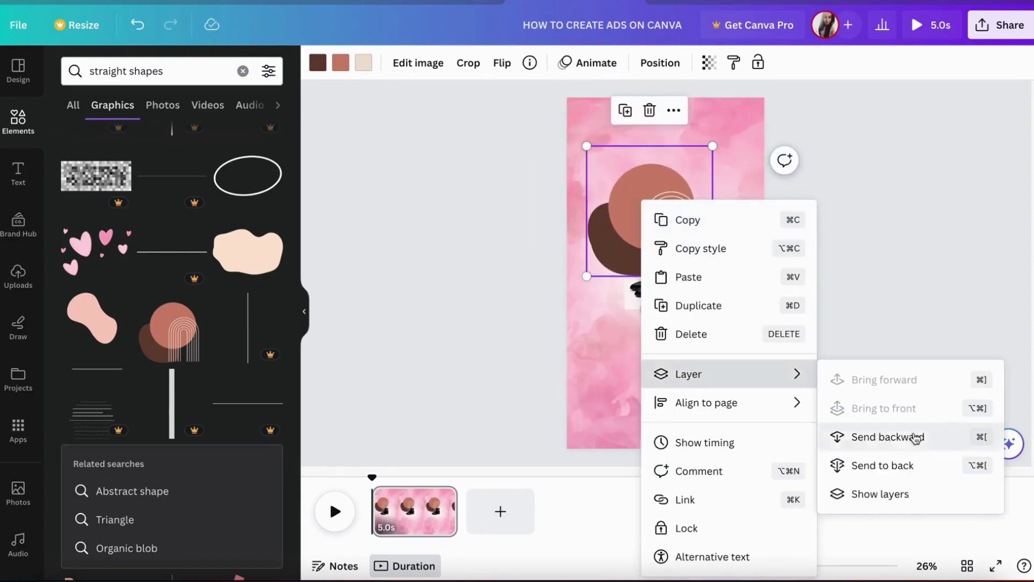
left_click(856, 436)
Step: Enlarge the boots photo around the page centre so it overlaps the lower part of the abstract circles graphic, and deselect it
mouse_move(692, 248)
left_mouse_down()
mouse_move(696, 274)
mouse_move(692, 263)
mouse_move(731, 226)
mouse_move(682, 257)
left_mouse_up()
left_click(685, 276)
left_click_drag(659, 220, 660, 203)
mouse_move(670, 248)
left_mouse_down()
mouse_move(661, 232)
mouse_move(662, 248)
left_mouse_up()
left_click_drag(716, 228, 726, 219)
left_click_drag(615, 318, 606, 325)
left_click_drag(681, 262, 681, 262)
left_click(680, 264, "super")
left_click(678, 272, "super")
left_click(678, 276)
left_click(812, 304)
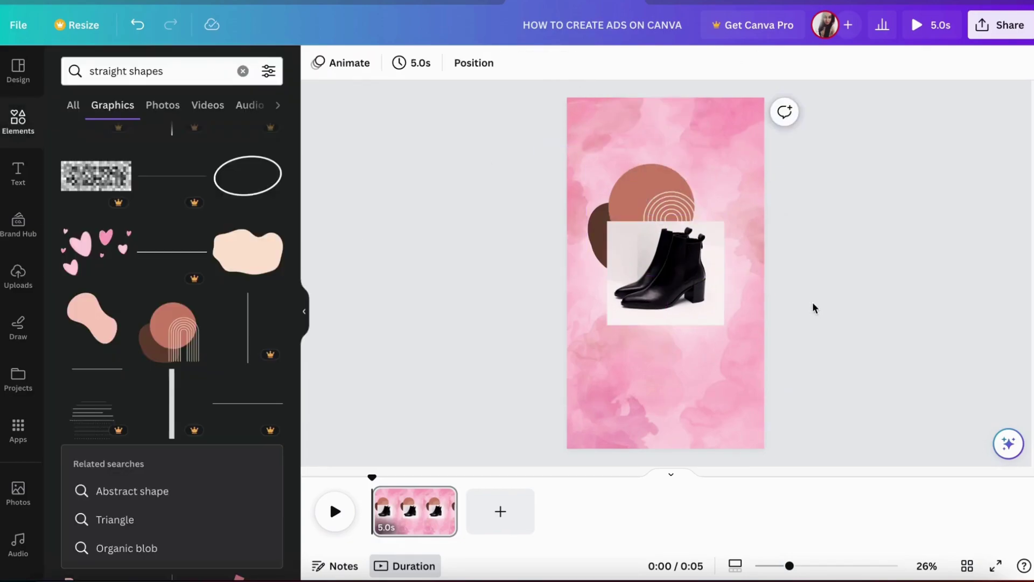
Step: Find graphics under Geometric shape and place the green rounded rectangle as a banner centred at the top of the page
scroll(226, 285, "down", 8)
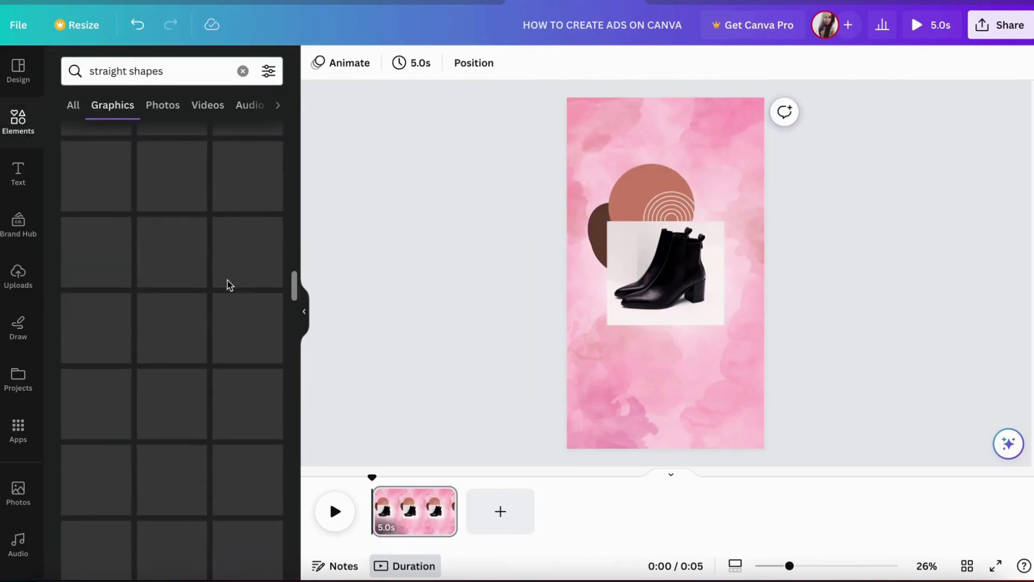
scroll(214, 335, "up", 10)
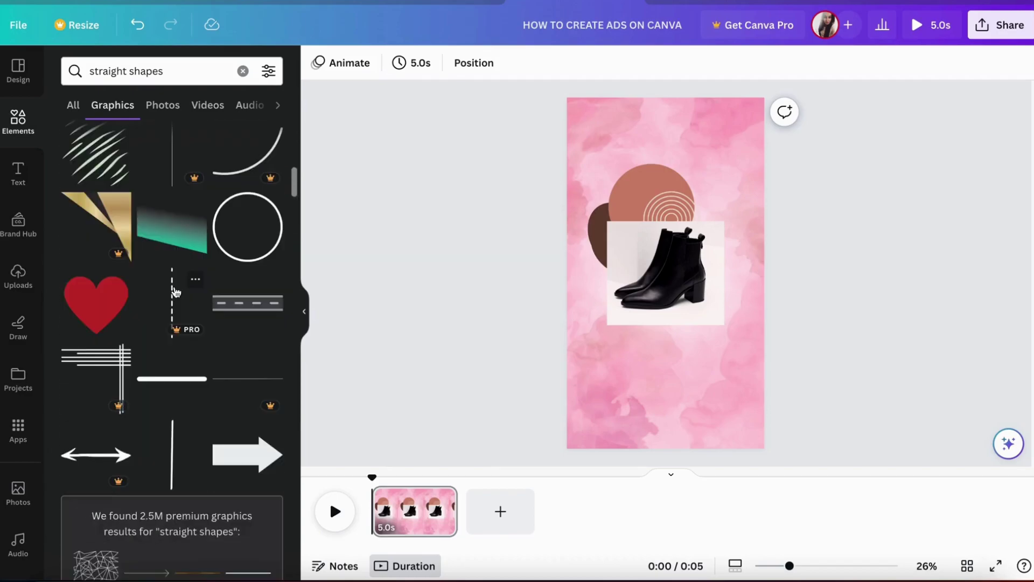
left_click(235, 148)
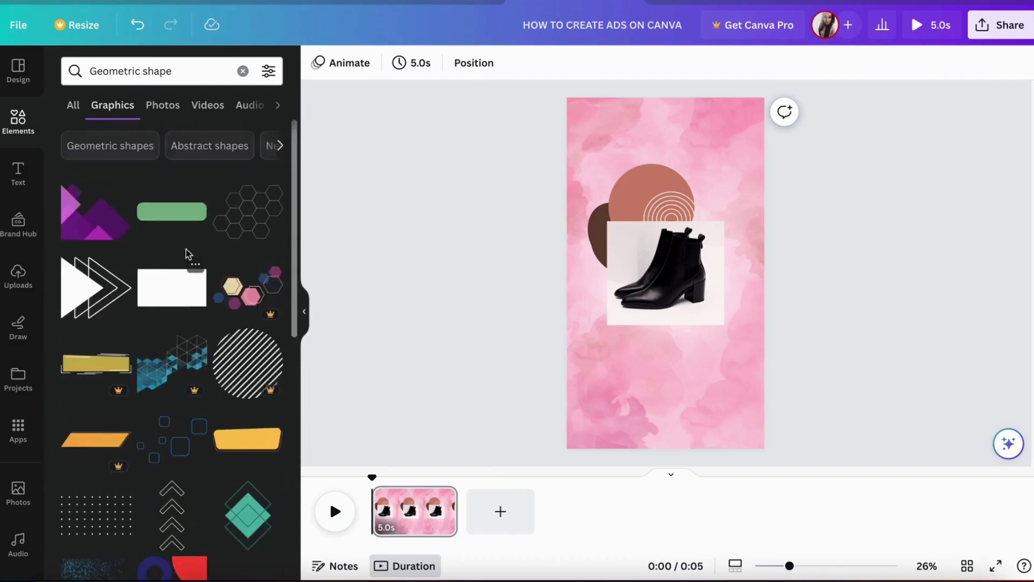
scroll(210, 336, "down", 5)
scroll(210, 337, "up", 5)
left_click(180, 213)
left_click_drag(660, 272, 760, 138)
left_click_drag(669, 130, 645, 136)
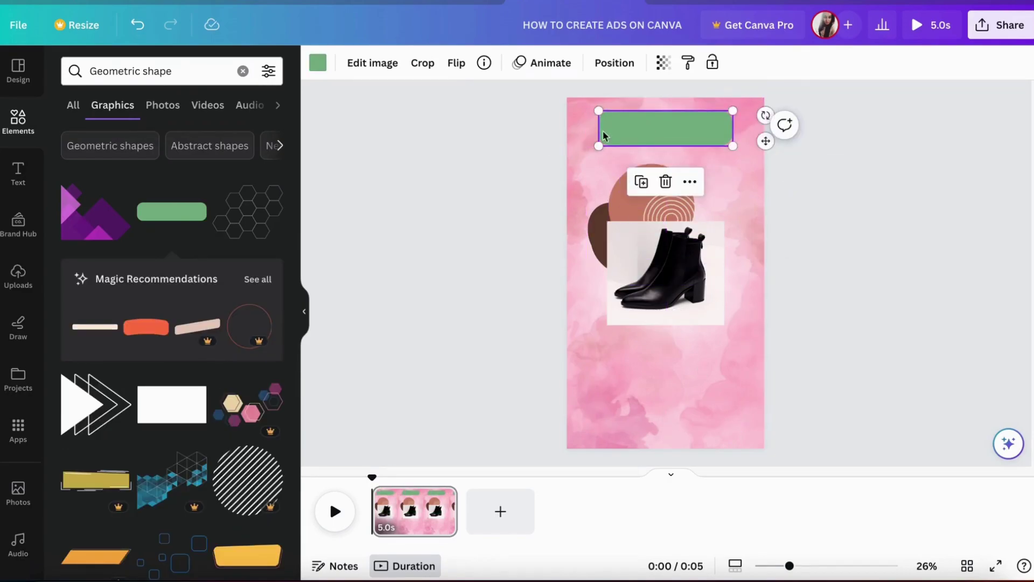
Step: Recolour the rounded banner with the light pink taken from the background photo's colours
left_click(318, 62)
left_click(267, 148)
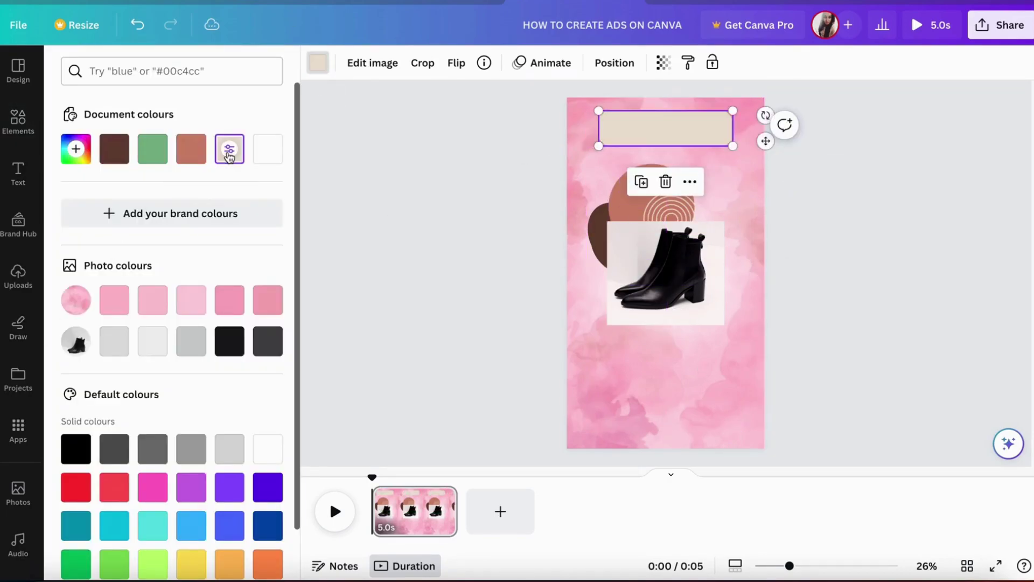
left_click(202, 310)
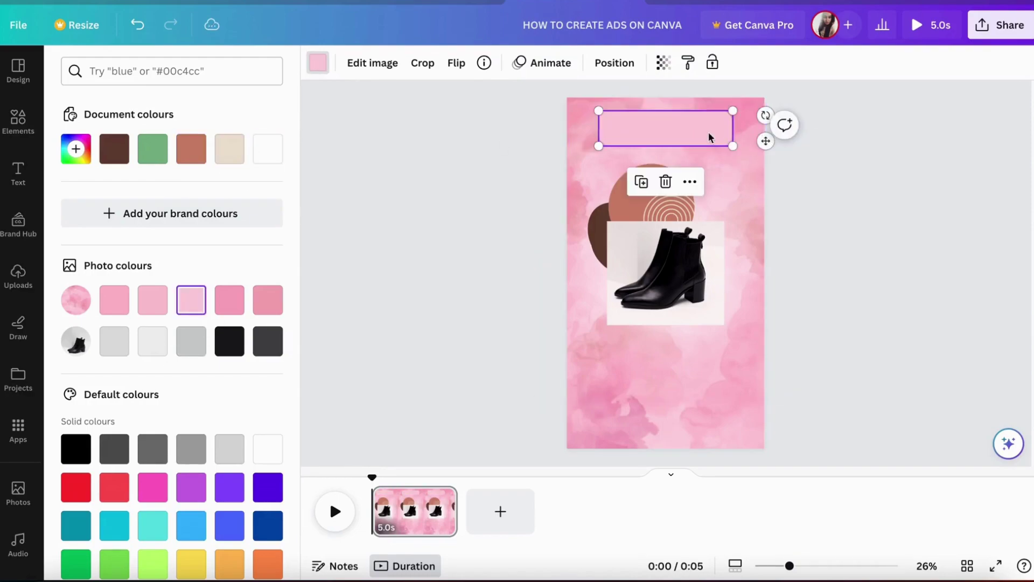
Step: Add a subheading reading PINK FRIDAY, centred on the pink banner
left_click(663, 138)
left_click(18, 173)
left_click(139, 290)
left_click_drag(670, 157, 671, 131)
left_click(723, 131)
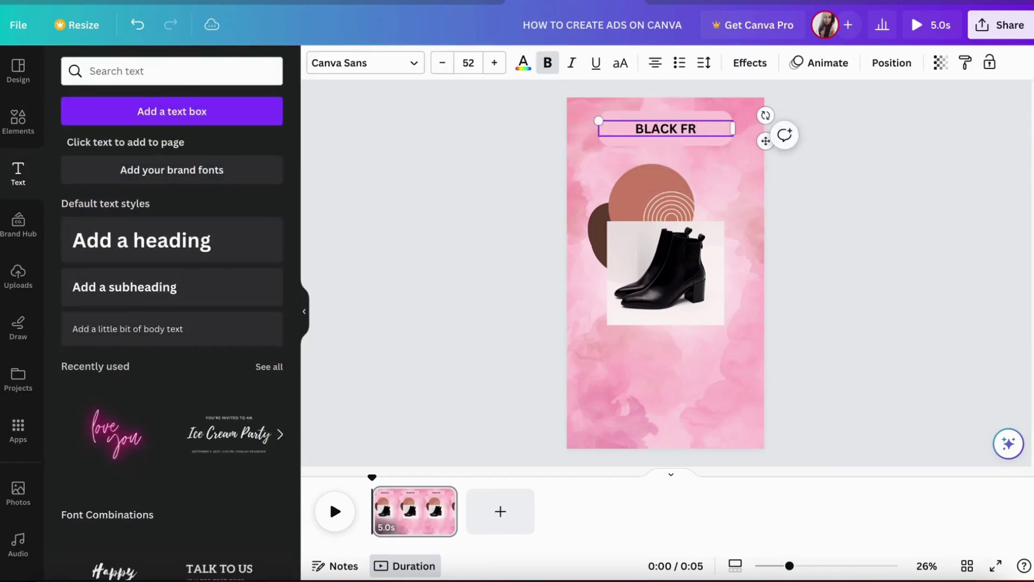
left_click(716, 140)
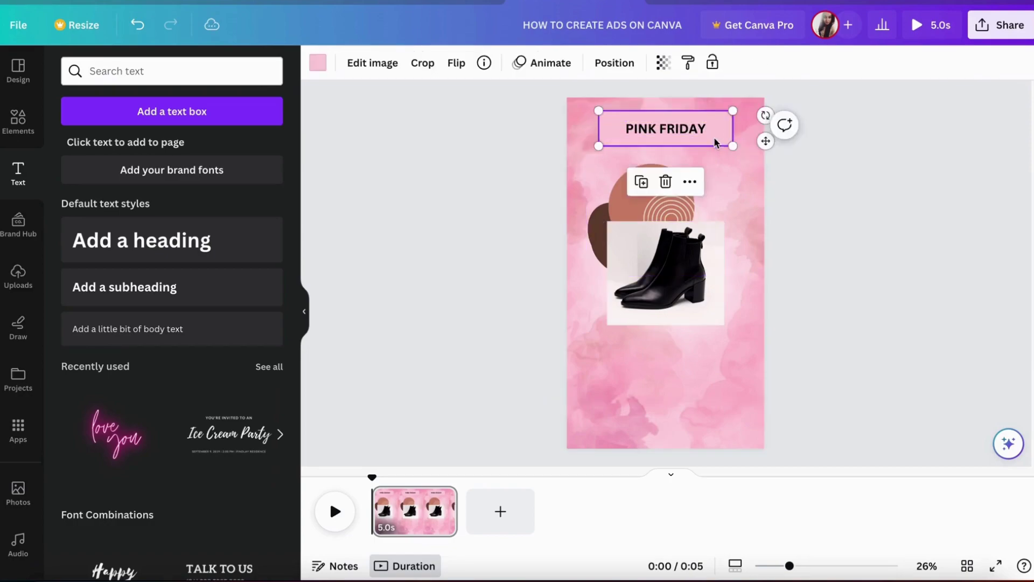
Step: Select the PINK FRIDAY text together with its banner and move them, slightly reduced, to the bottom of the page
left_click(701, 131, "shift")
left_click(628, 182)
left_click_drag(697, 138, 693, 424)
left_click(705, 344)
left_click(712, 423)
left_click(713, 155)
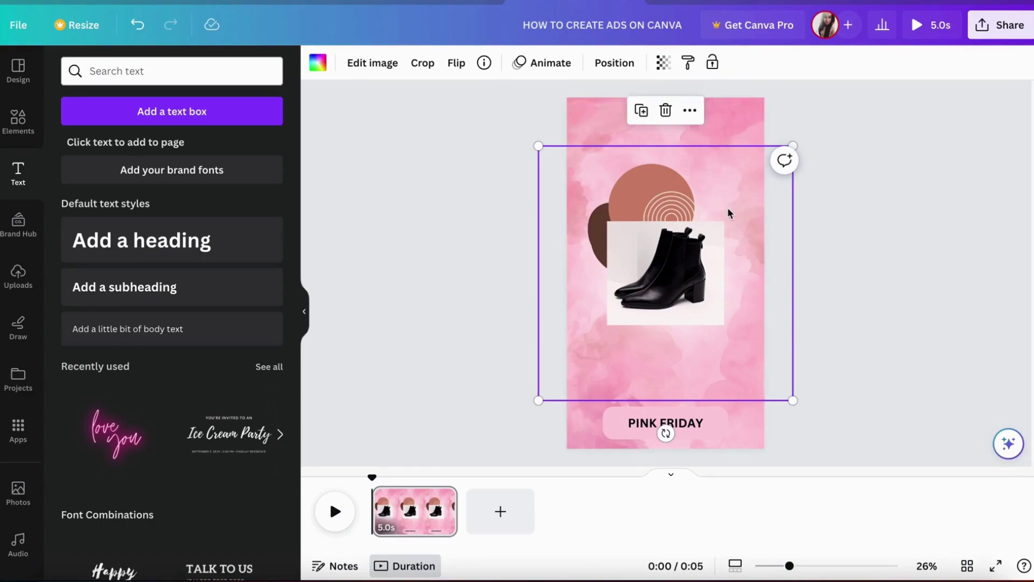
Step: Add a subheading reading YOU ASKED FOR IT at the top of the page
left_click(143, 293)
left_click_drag(711, 276, 704, 127)
double_click(705, 124)
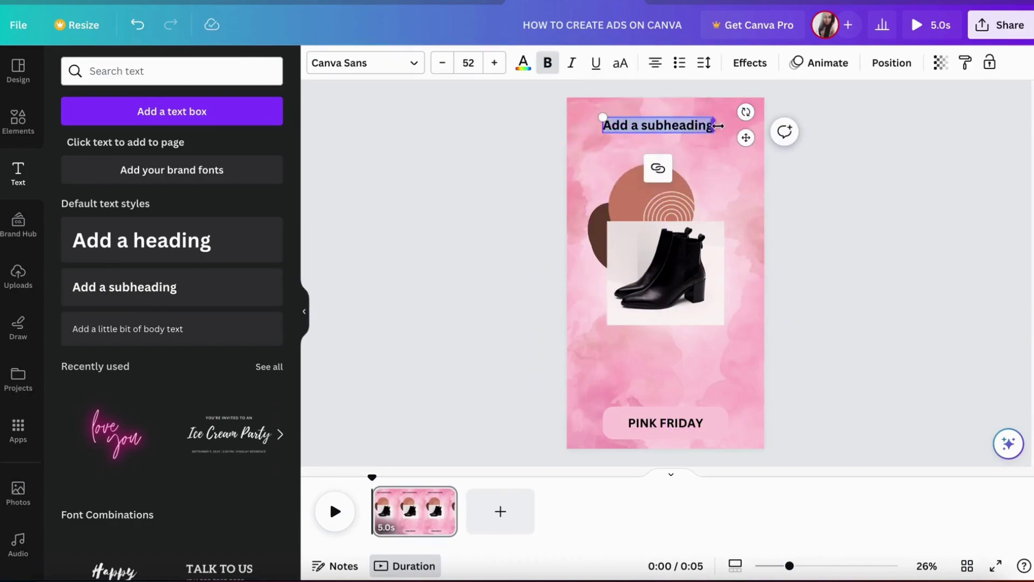
key("BackSpace")
type("YOU")
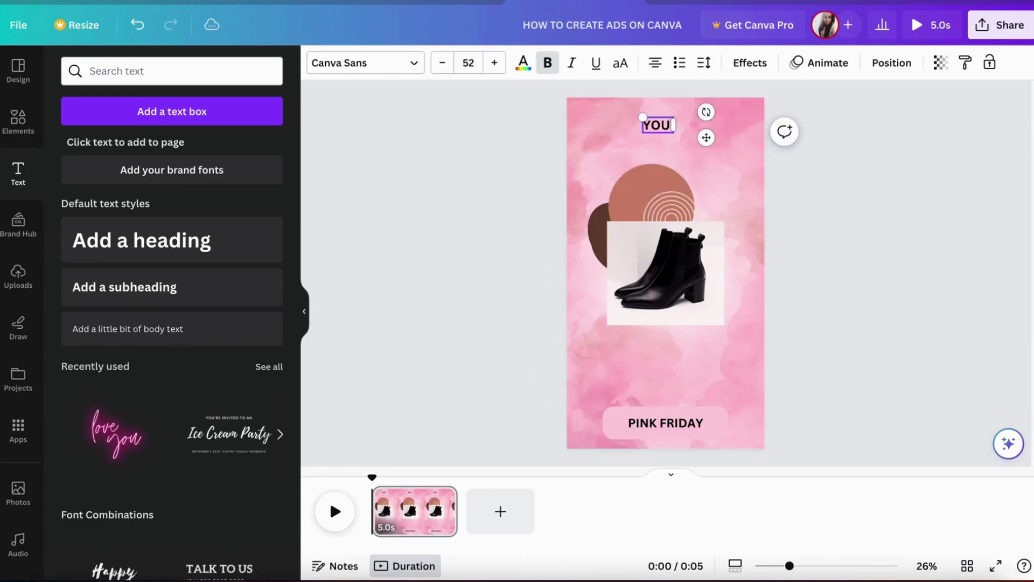
type(" ASKED FOR IT")
left_click(757, 144)
left_click(703, 128)
left_click_drag(702, 128, 707, 126)
left_click_drag(708, 128, 713, 128)
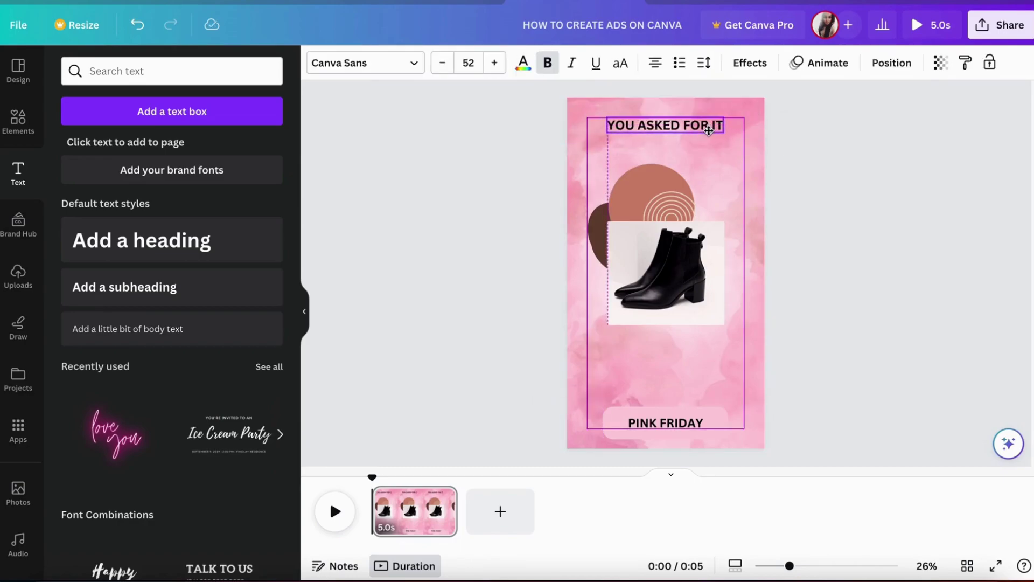
Step: Centre the YOU ASKED FOR IT text horizontally on the page and set its font to Fraunces
left_click(891, 63)
left_click(899, 68)
left_click(893, 69)
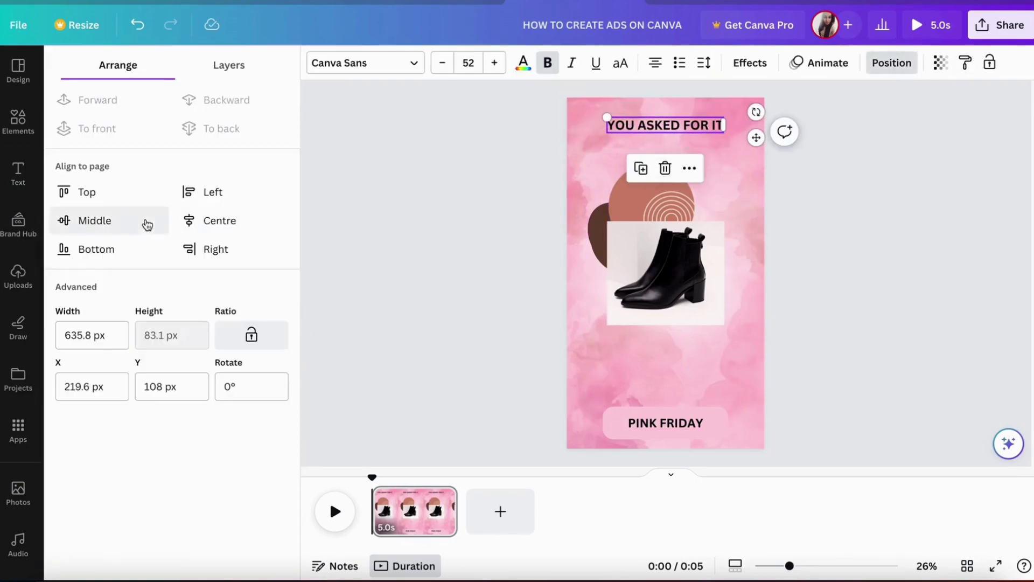
left_click(757, 215)
left_click(722, 131)
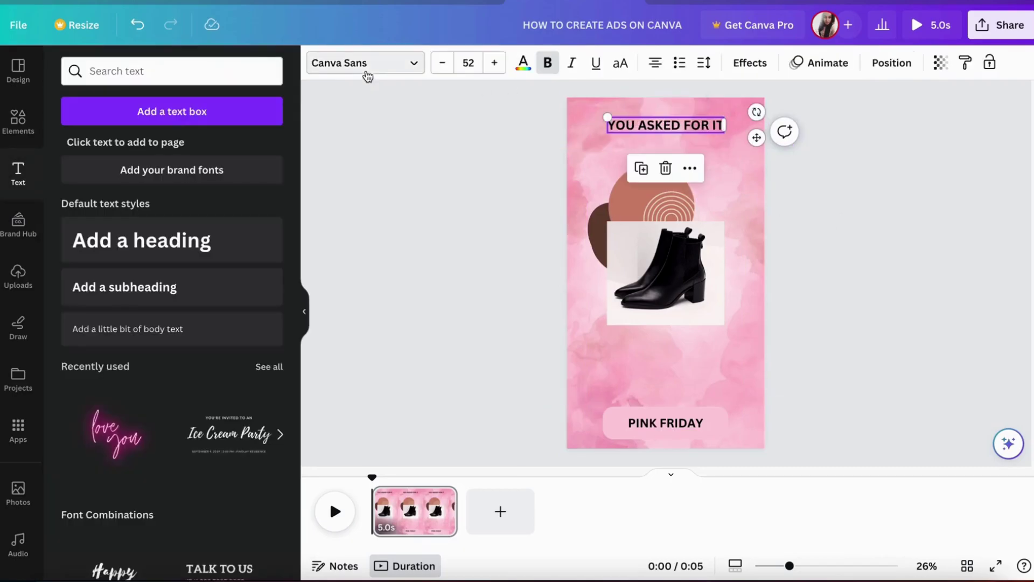
left_click(366, 63)
left_click(123, 263)
left_click(767, 304)
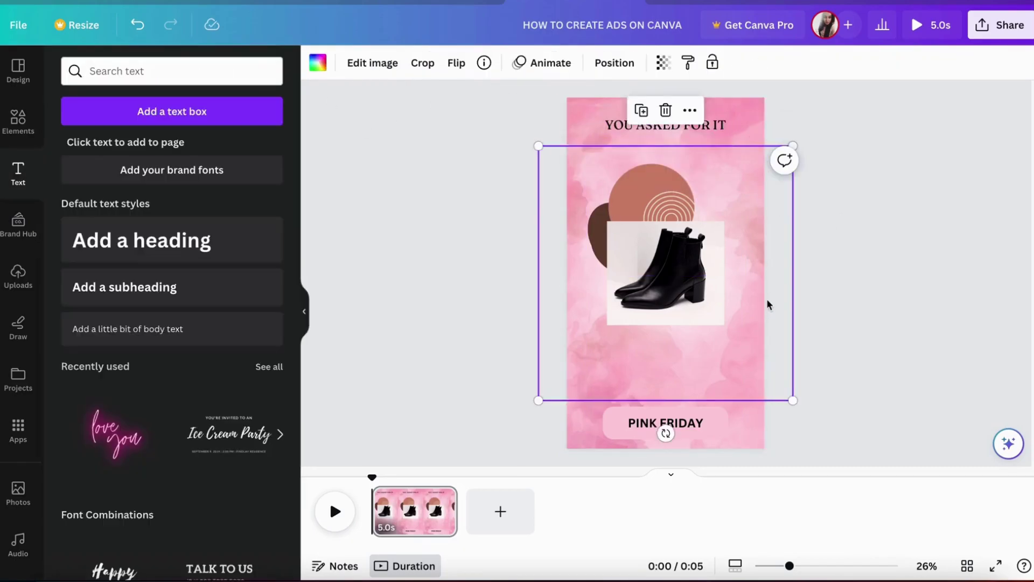
Step: Lower the boots photo slightly, enlarge it to about 684 by 606 px and centre it horizontally on the page
left_click_drag(678, 302, 680, 318)
left_click_drag(725, 235, 734, 228)
left_click(543, 62)
left_click(211, 224)
Step: Make the boots photo slightly transparent so the abstract graphic shows through its background
left_click(592, 62)
mouse_move(591, 119)
left_mouse_down()
mouse_move(565, 122)
mouse_move(573, 119)
left_mouse_up()
left_click(747, 190)
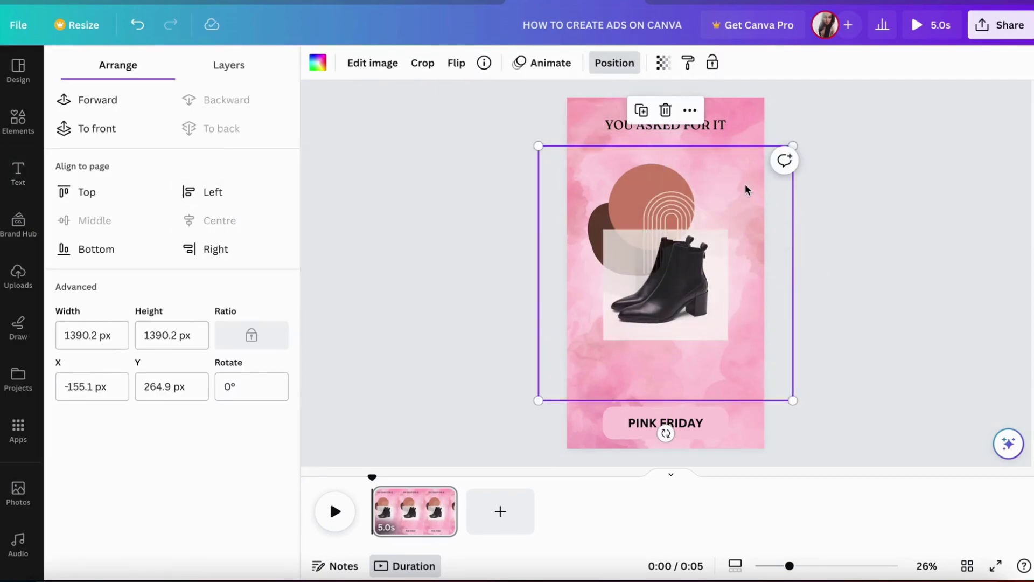
Step: Shift the abstract circles graphic upward and raise the boots photo slightly
left_click(678, 192)
left_click_drag(678, 192, 678, 184)
left_click_drag(634, 243, 635, 241)
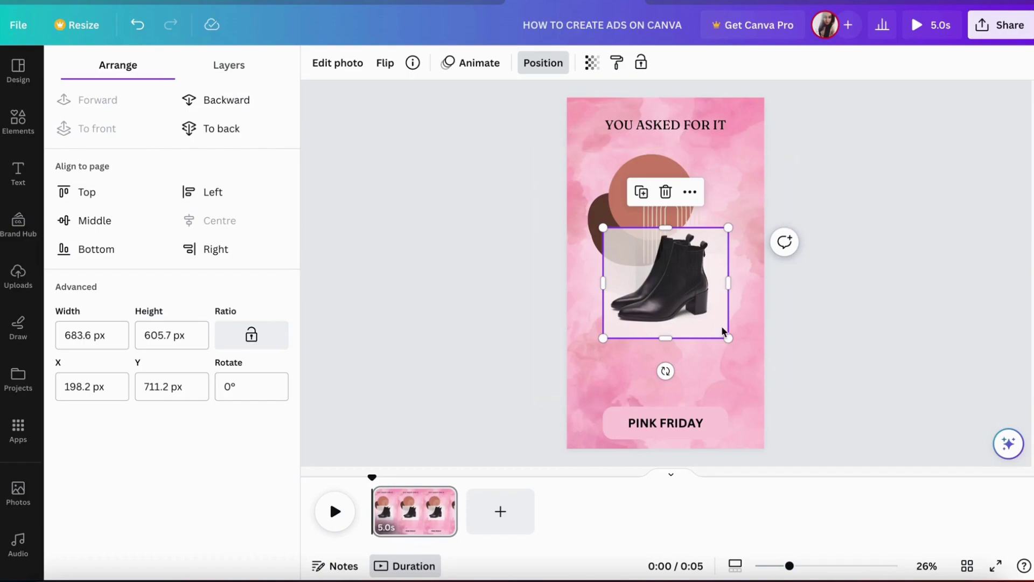
Step: Nudge the boots photo upward to the vertical middle of the page, at a Y position of 657.2 px
key("Up")
key("Up")
key("Up")
key("Up")
key("Up")
key("Up")
key("Up")
key("Up")
key("Up")
key("Up")
key("Up")
key("Up")
key("Up")
key("Up")
key("Up")
key("Up")
key("Up")
key("Up")
key("Up")
key("Up")
key("Up")
key("Up")
key("Up")
key("Up")
key("Up")
key("Up")
key("Up")
key("Up")
key("Up")
key("Up")
key("Up")
key("Up")
key("Up")
key("Up")
key("Up")
key("Up")
key("Up")
key("Up")
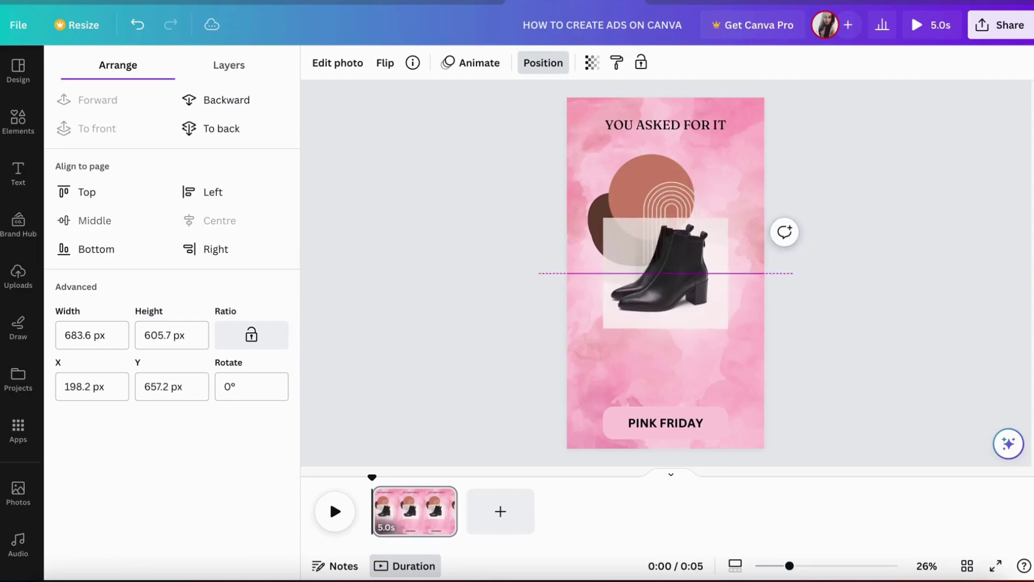
left_click(708, 350)
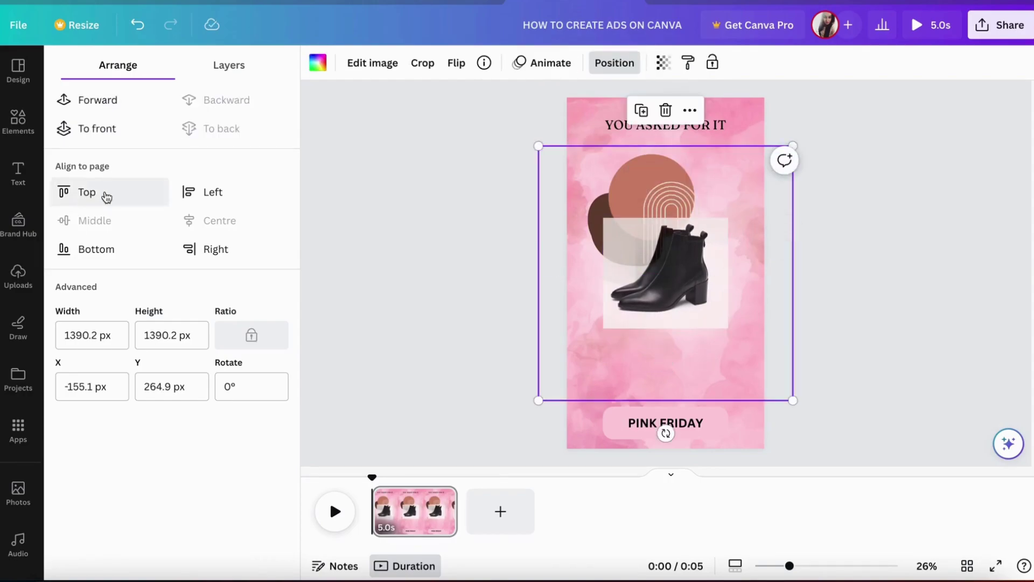
Step: Add a subheading reading 25% OFF ALL SHOES TODAY ONLY below the boots photo
left_click(17, 172)
left_click(168, 286)
left_click_drag(710, 276, 712, 364)
double_click(712, 364)
key("BackSpace")
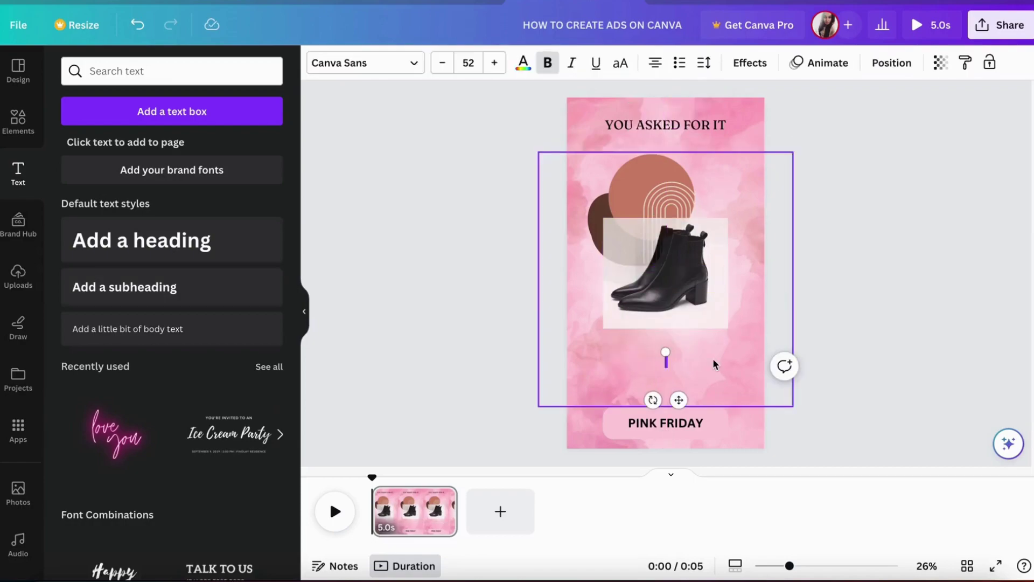
type("25% OFF ALL SHOES TODAY ONLY")
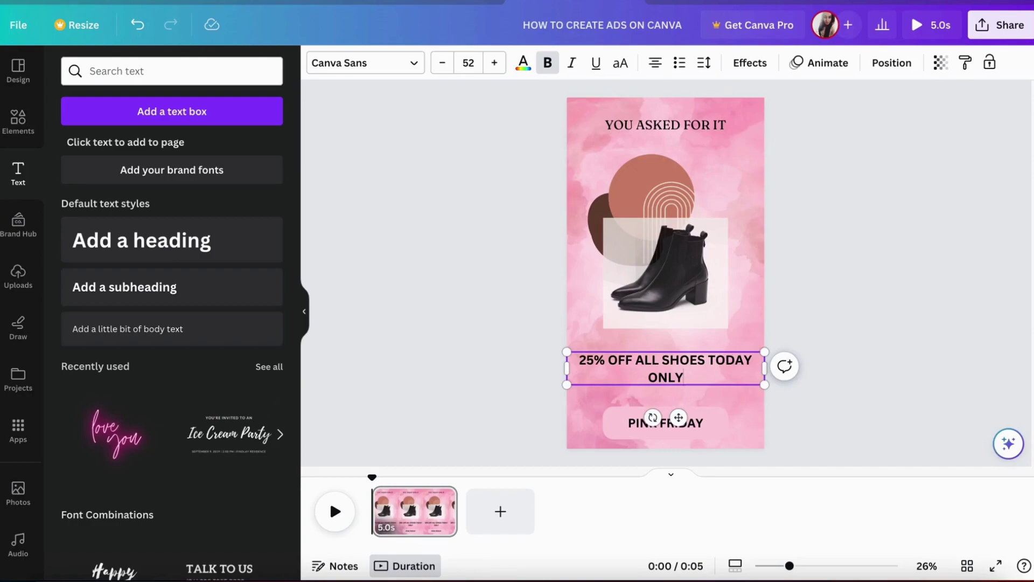
Step: Set the discount text's font to Fraunces and remove its bold formatting
left_click(365, 62)
left_click(108, 214)
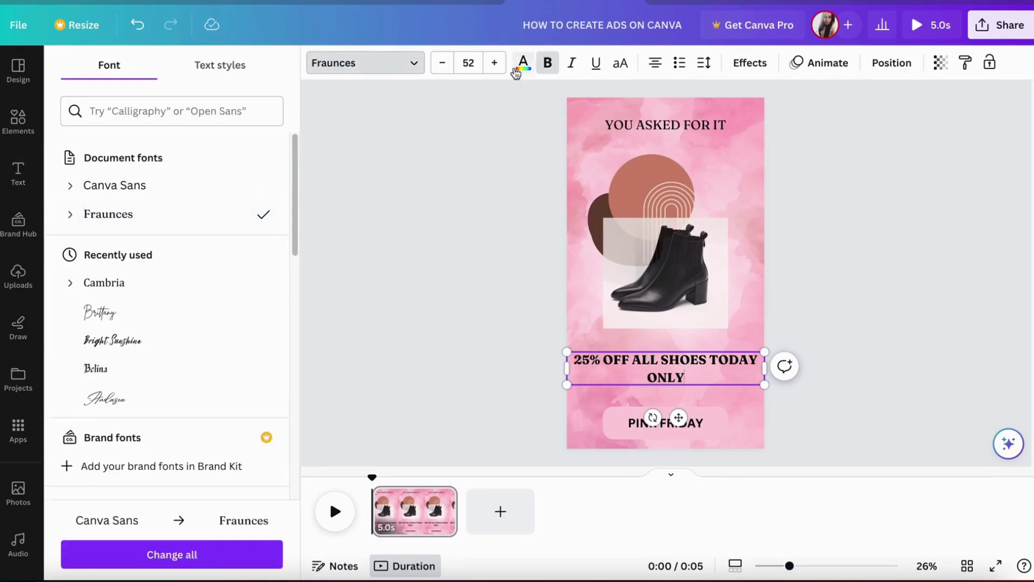
left_click(548, 63)
double_click(686, 377)
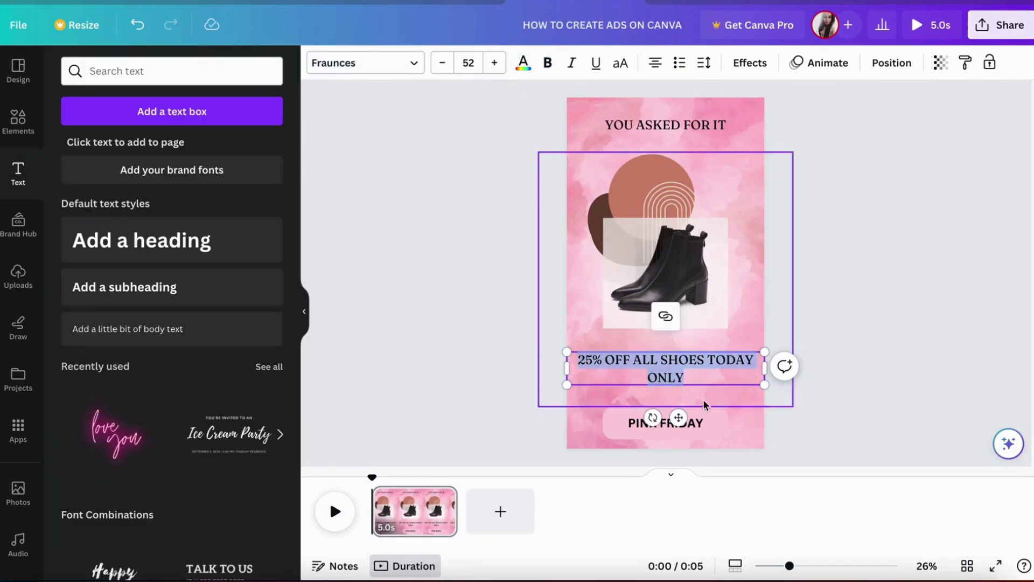
Step: Reduce the discount text's size so it fits on one line and place it centred just beneath the boots photo
left_click(684, 345)
left_click_drag(682, 362, 706, 350)
left_click(442, 64)
left_click(703, 377)
left_click(699, 428)
left_click(725, 381)
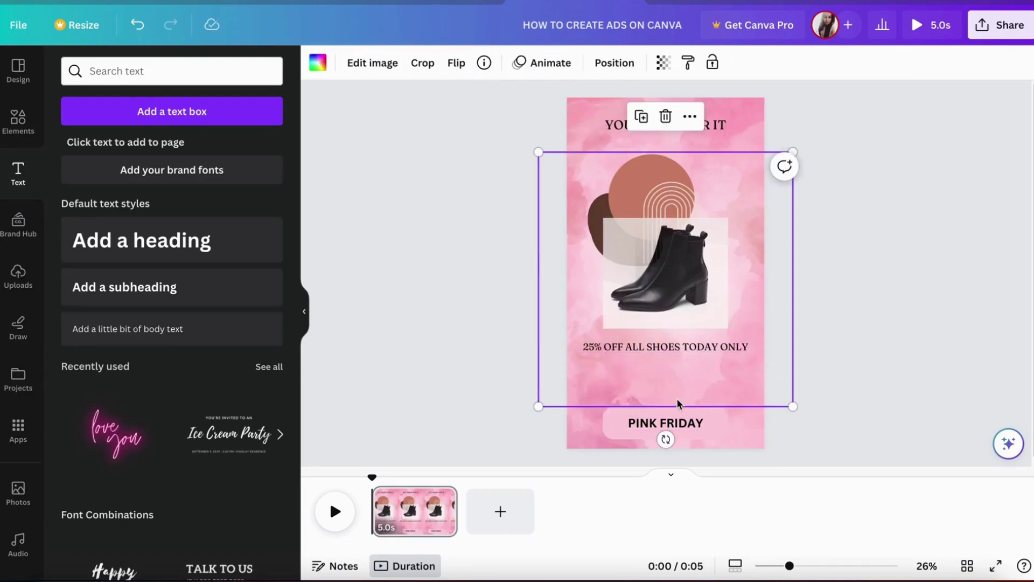
Step: Add a subheading between the discount text and the banner, in non-bold Fraunces at size 50
left_click(173, 288)
left_click_drag(666, 270, 666, 391)
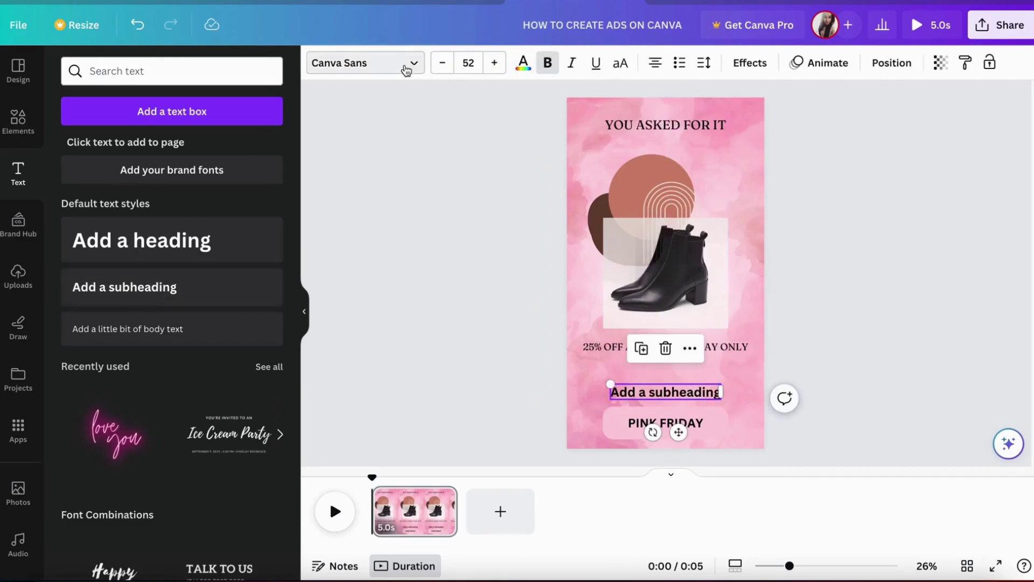
left_click(405, 67)
left_click(162, 213)
left_click(442, 63)
left_click(442, 63)
left_click(442, 62)
left_click(493, 64)
left_click(547, 63)
Step: Replace the new subheading's placeholder text with USE PROMO CODE
left_click(705, 391)
type("USE PROMO")
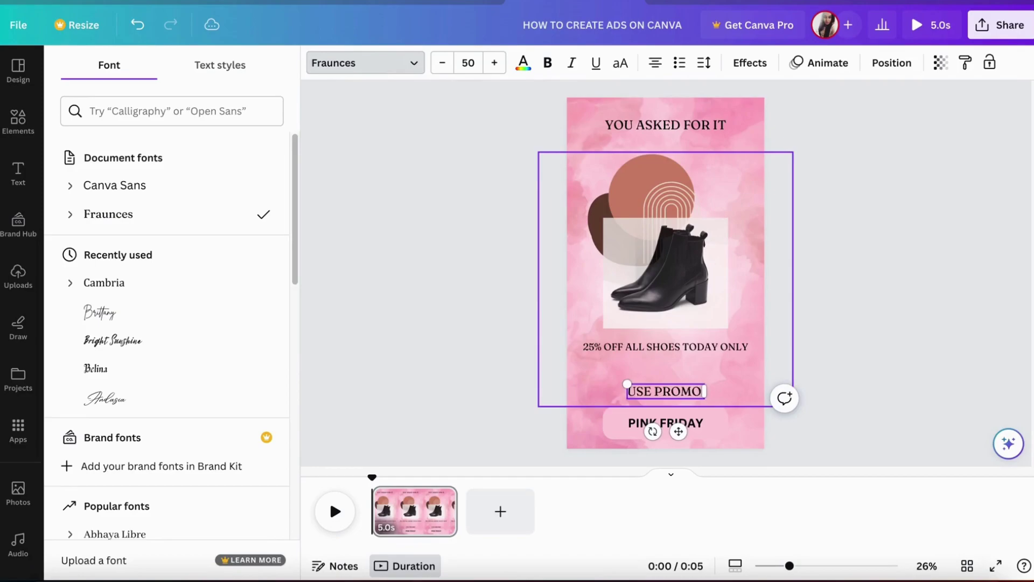
type(" CODE")
left_click(744, 124)
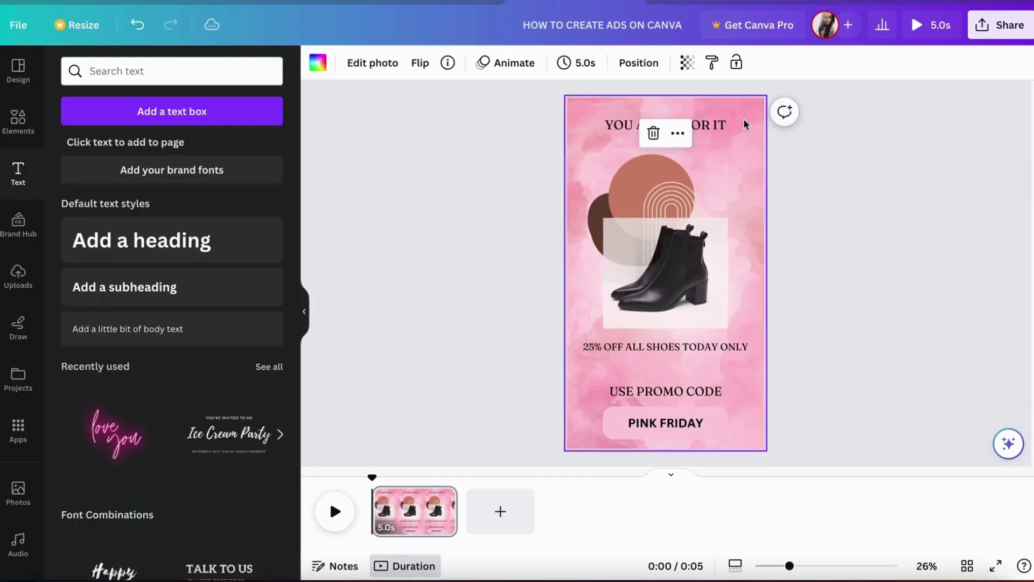
left_click(687, 62)
left_click(667, 119)
left_click(328, 43)
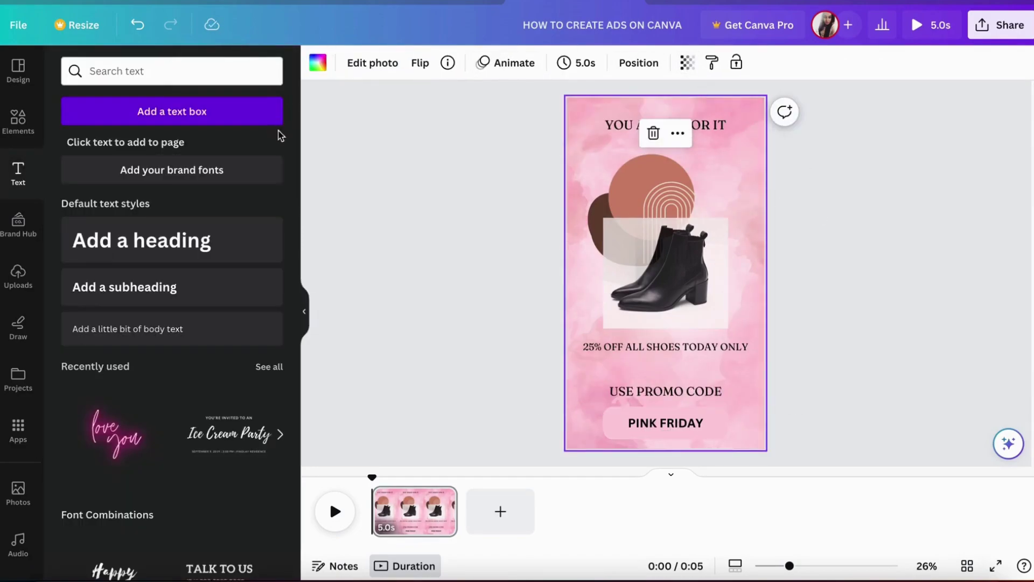
Step: Recolour the PINK FRIDAY banner with the stronger custom pink #F880A2
left_click(705, 424)
left_click(317, 63)
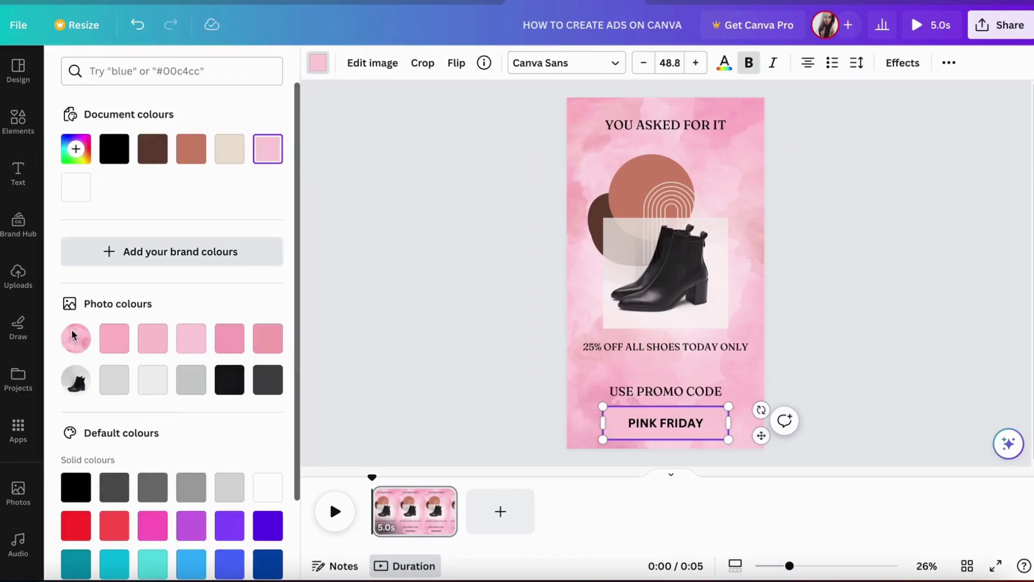
left_click(76, 149)
left_click_drag(111, 189, 168, 185)
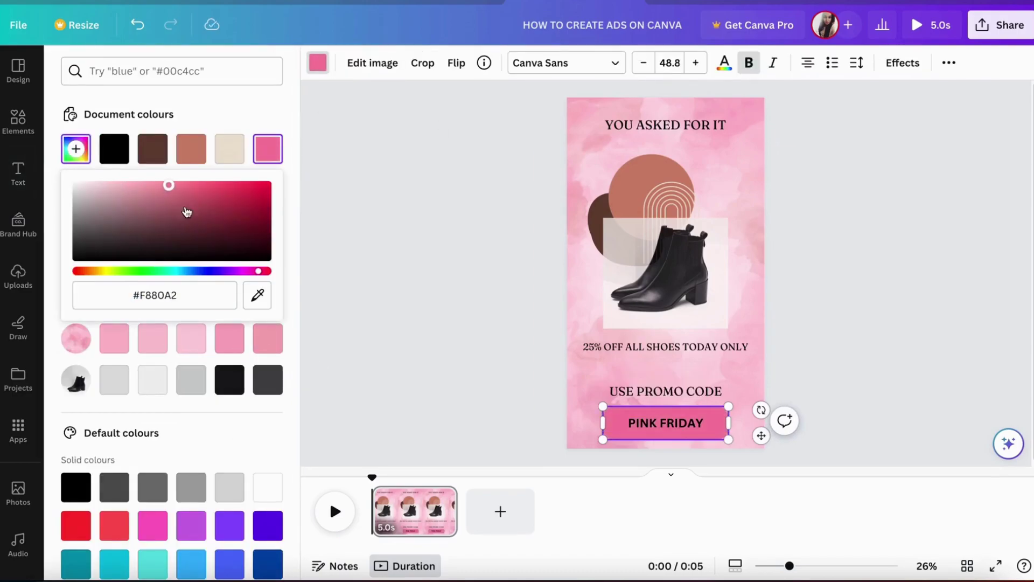
left_click(835, 328)
Step: Recolour the abstract graphic's dark brown shape light terracotta and its large circle greyish beige
left_click(647, 178)
left_click(317, 62)
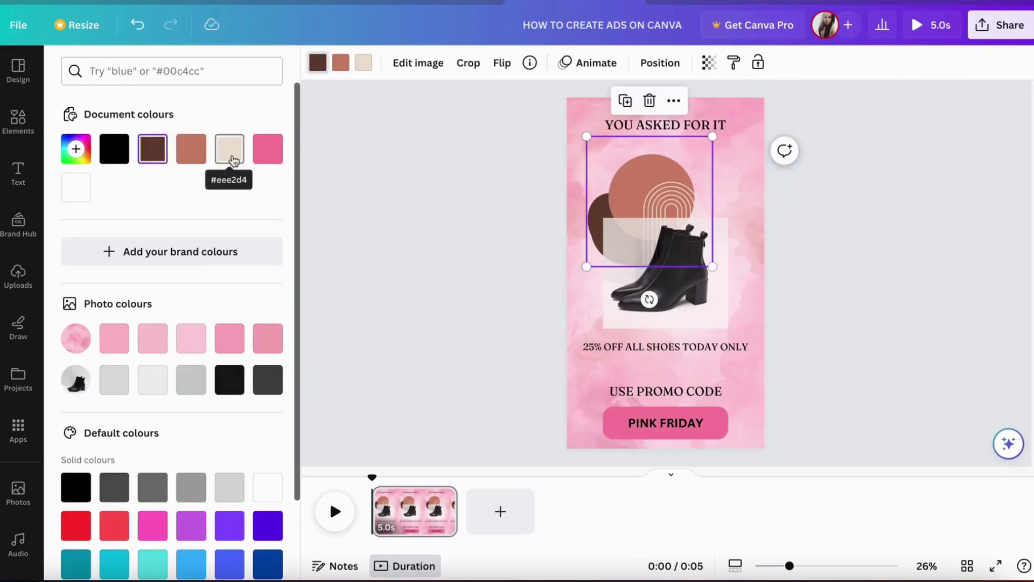
left_click(76, 149)
left_click(150, 234)
left_click_drag(150, 234, 101, 200)
left_click(340, 63)
left_click(229, 149)
left_click(76, 148)
Step: Move the abstract graphic to the right edge of the page behind the boots and shift the boots photo slightly upward
left_click(655, 172)
left_click_drag(654, 172, 721, 181)
left_click(834, 260)
left_click_drag(716, 315, 717, 304)
left_click(809, 311)
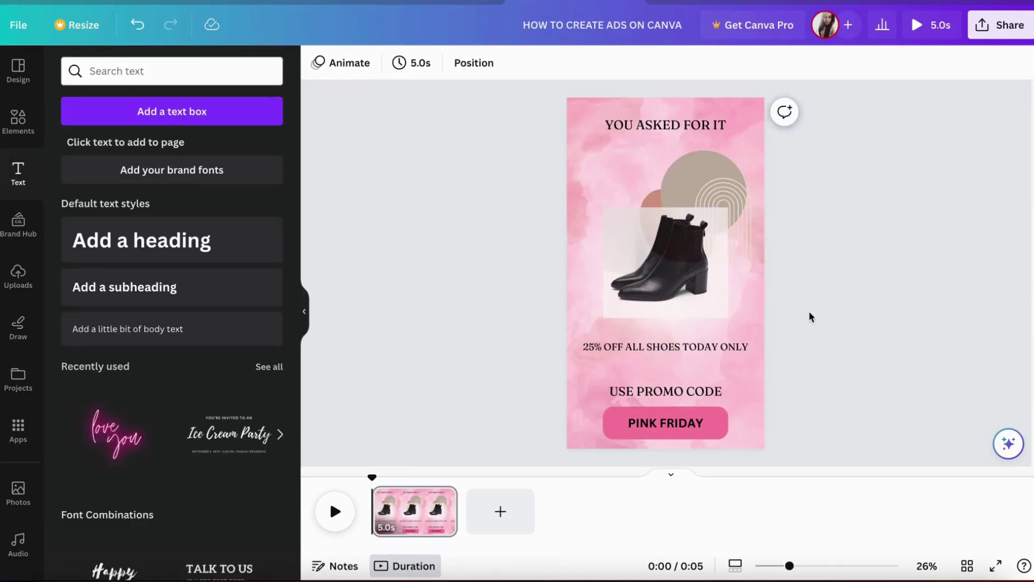
Step: Recolour the abstract graphic's large circle with the dusty pink #D693A6
left_click(684, 193)
left_click(341, 64)
left_click(76, 148)
left_click(268, 148)
left_click(76, 148)
left_click_drag(169, 184, 134, 193)
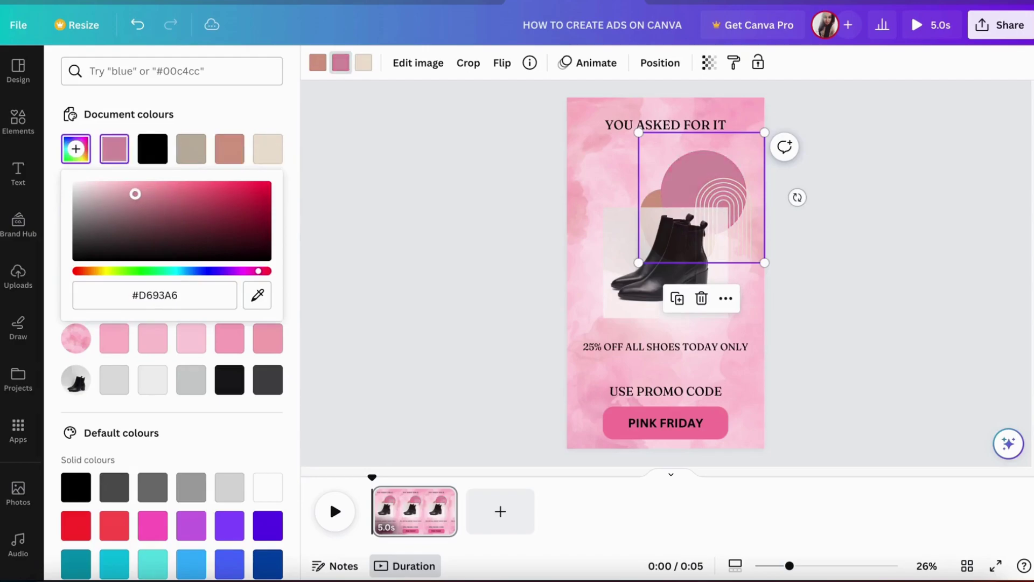
left_click(849, 249)
Step: Recolour the abstract graphic's smaller terracotta shape with the bright pink #FA91AF
left_click(657, 199)
left_click(319, 63)
left_click(79, 154)
left_click(268, 149)
left_click(76, 148)
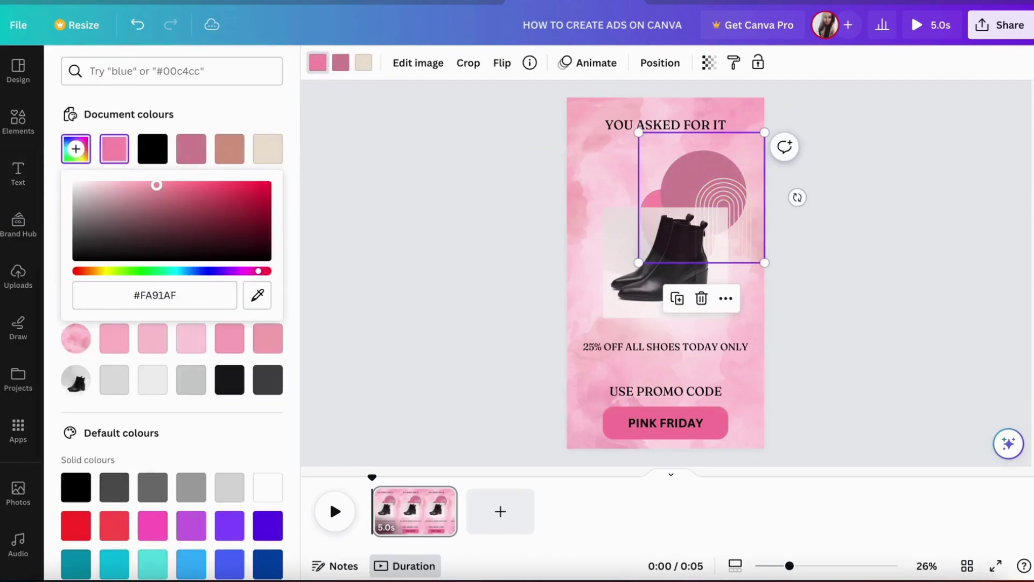